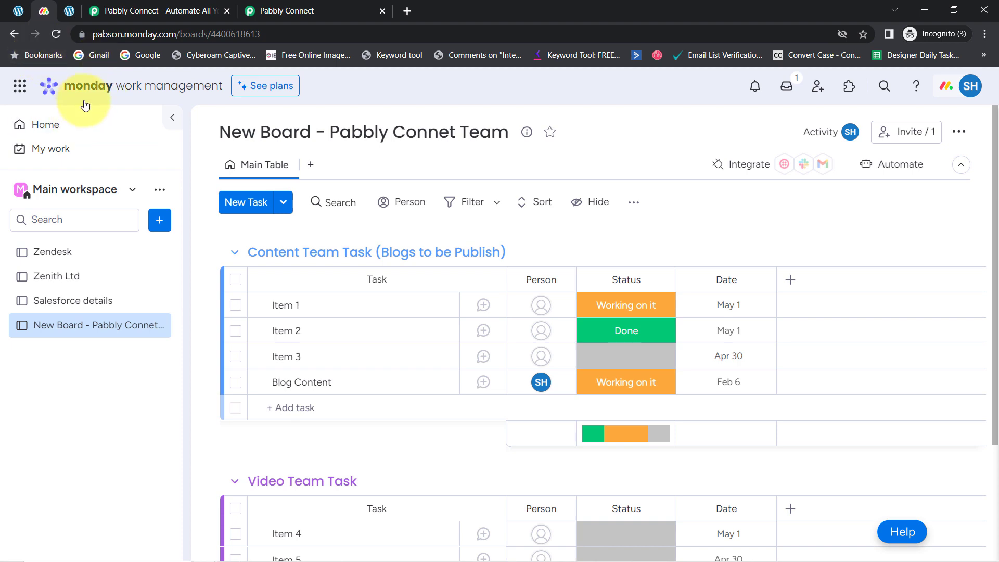
Step: Look over the Pabbly Connect product page and the workflow dashboard, finishing on the dashboard
left_click(138, 11)
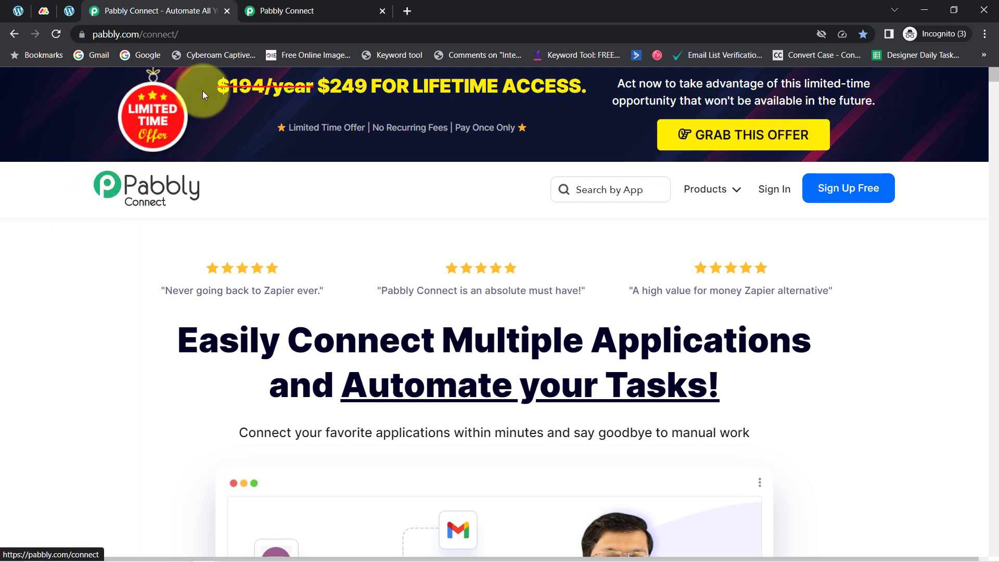
left_click(269, 6)
left_click_drag(104, 165, 382, 191)
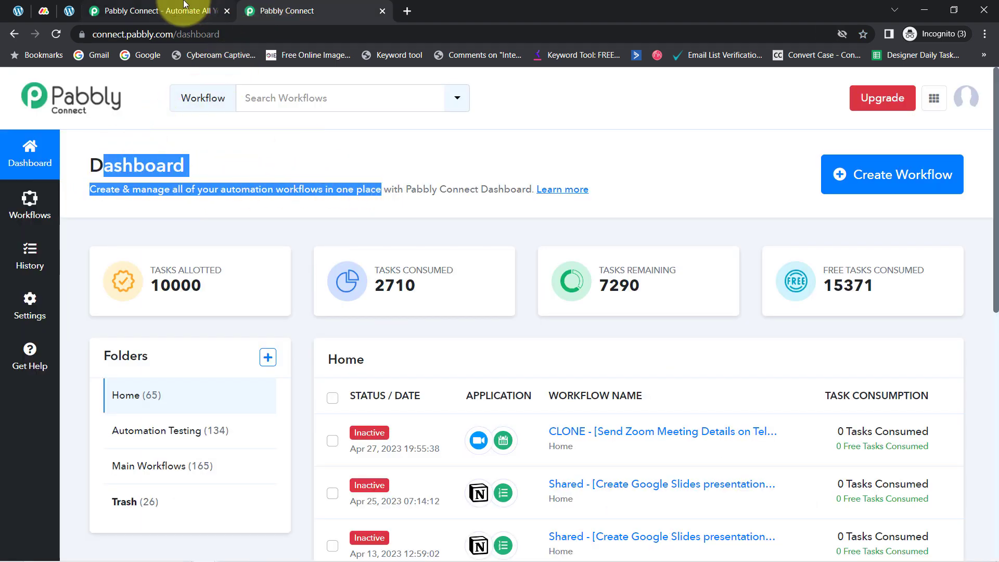
left_click(203, 9)
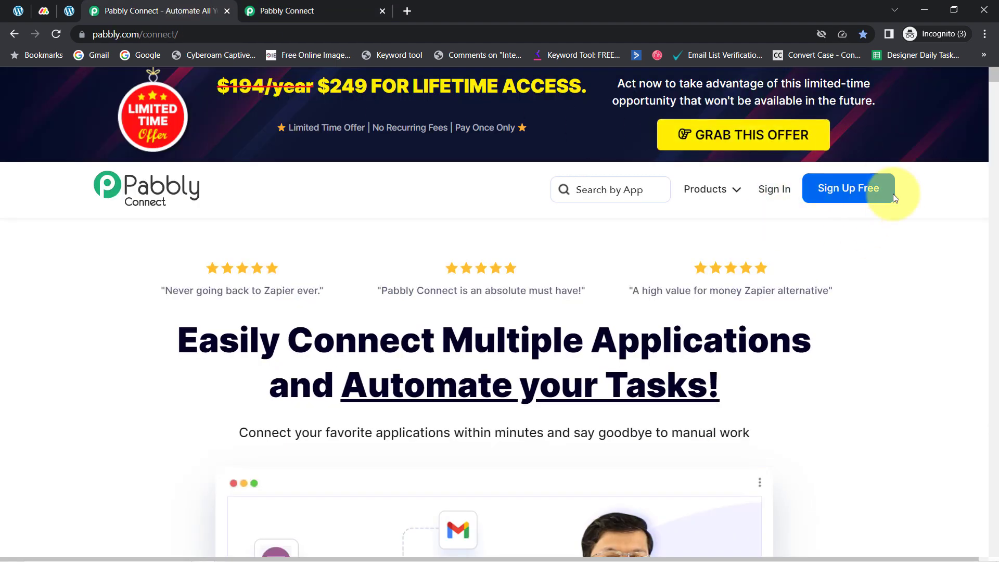
left_click(284, 6)
left_click(182, 168)
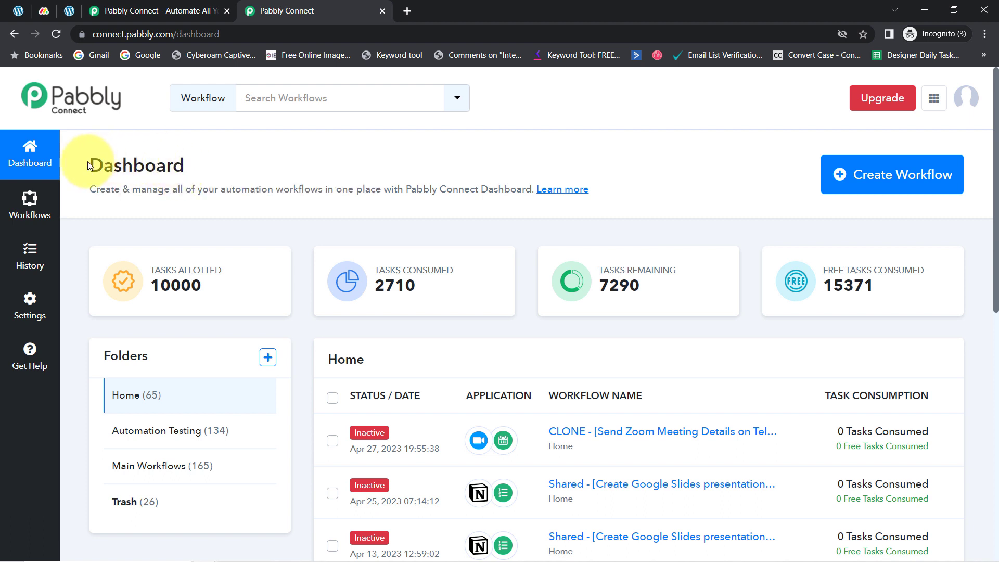
left_click_drag(89, 167, 306, 172)
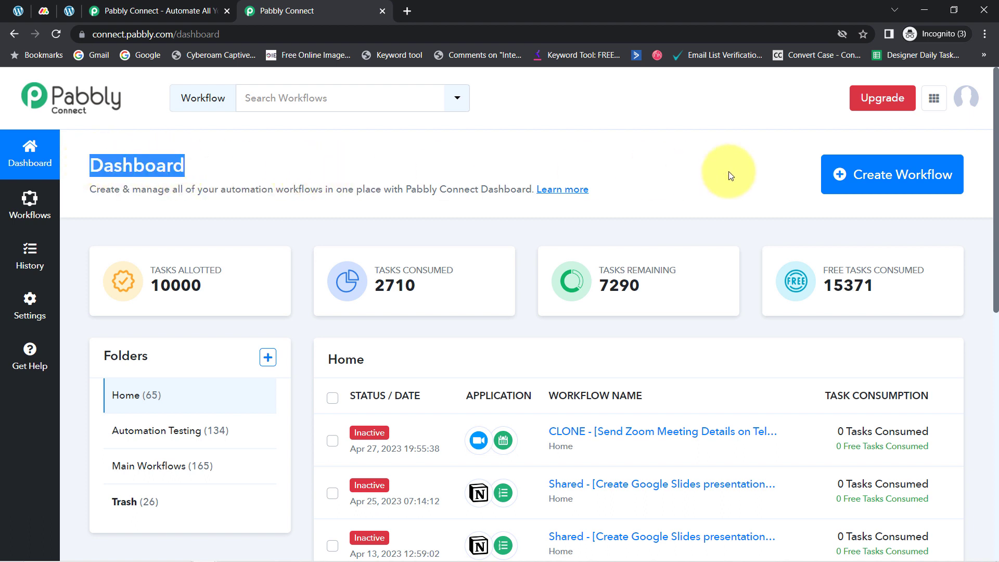
Step: Create a workflow named "Create Item in Monday.com from Form Submission" and collapse its trigger section
left_click(870, 178)
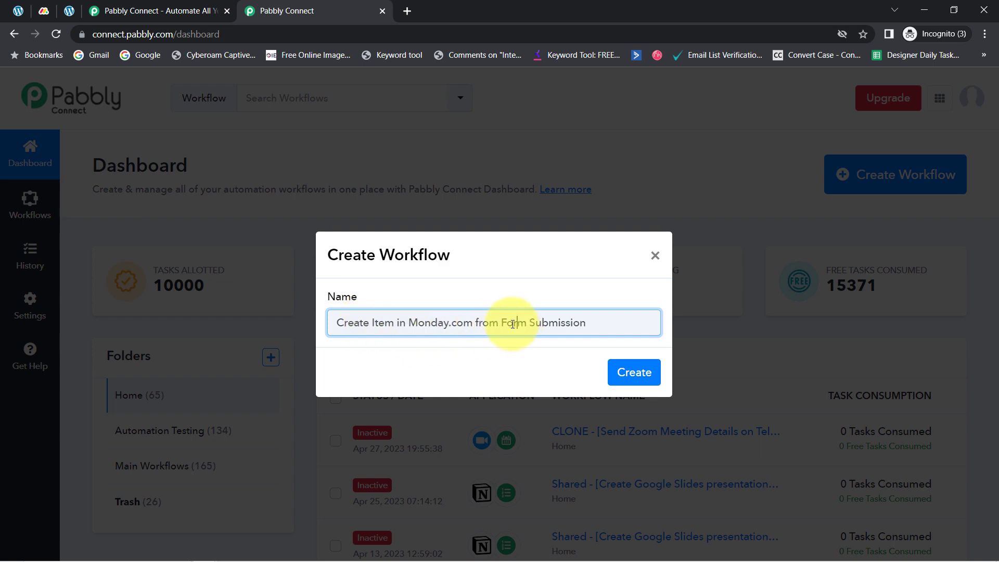
left_click(634, 373)
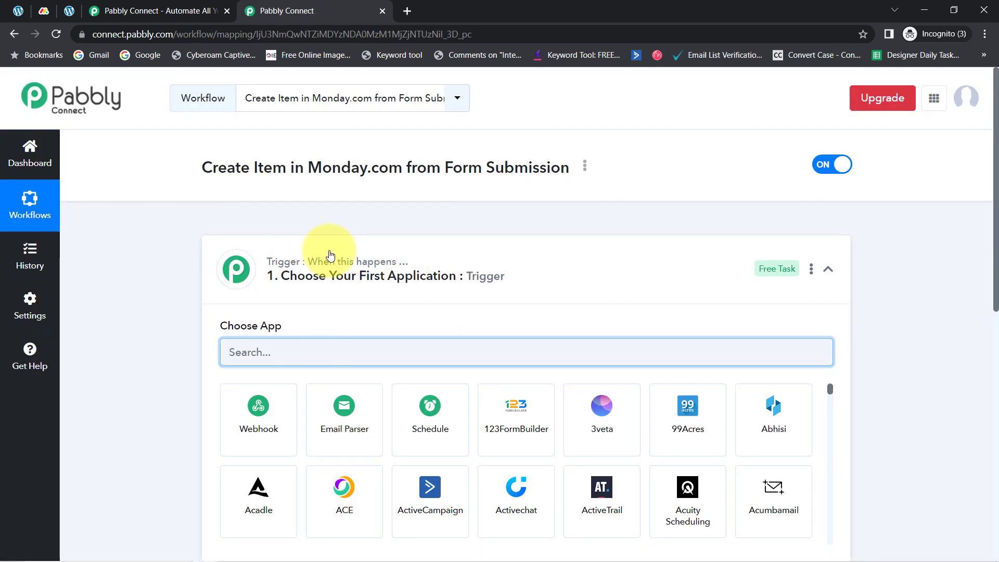
left_click(330, 256)
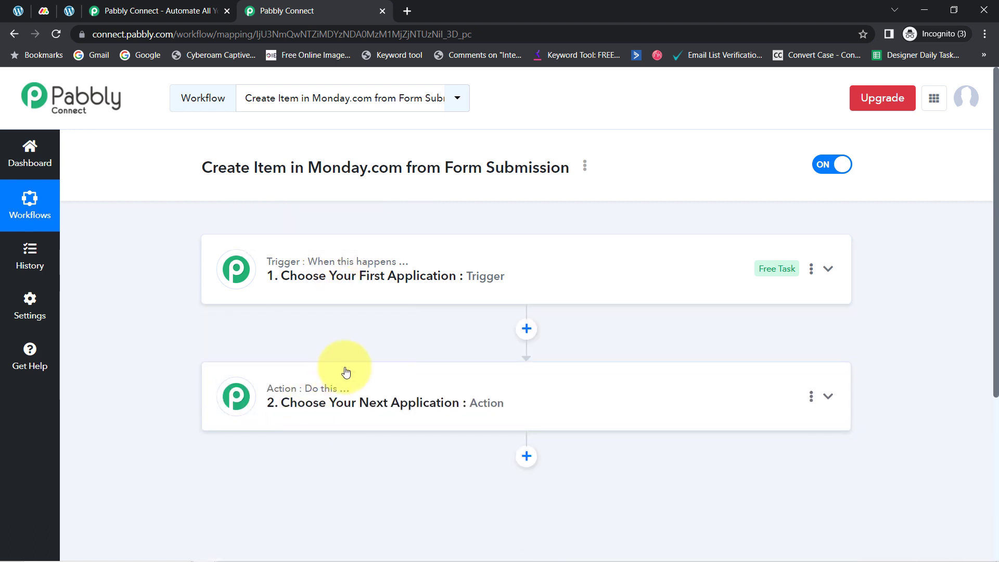
mouse_move(362, 266)
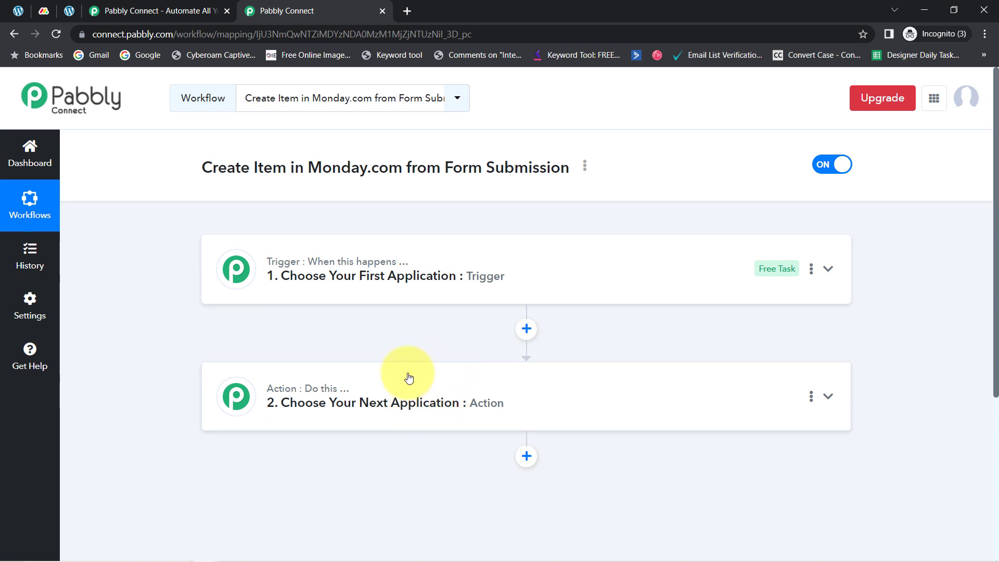
Step: Expand the workflow's trigger section and choose Elementor as the trigger app
left_click(384, 268)
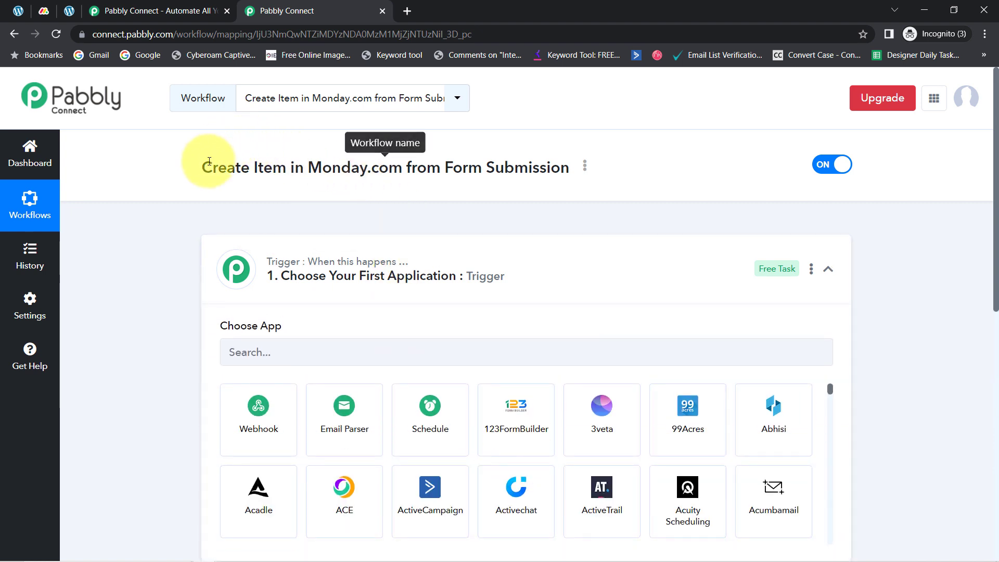
left_click_drag(205, 166, 461, 161)
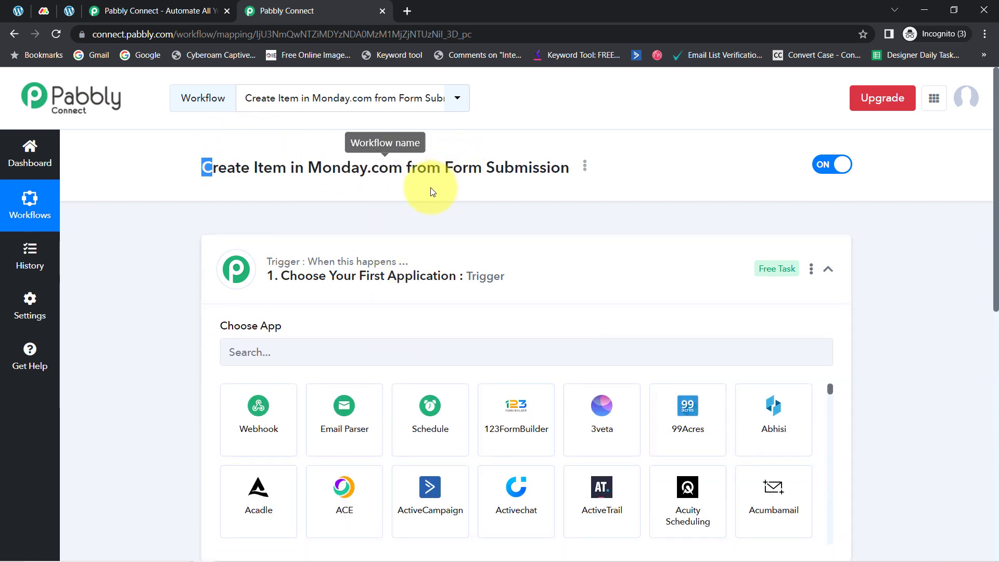
left_click(269, 355)
type("e")
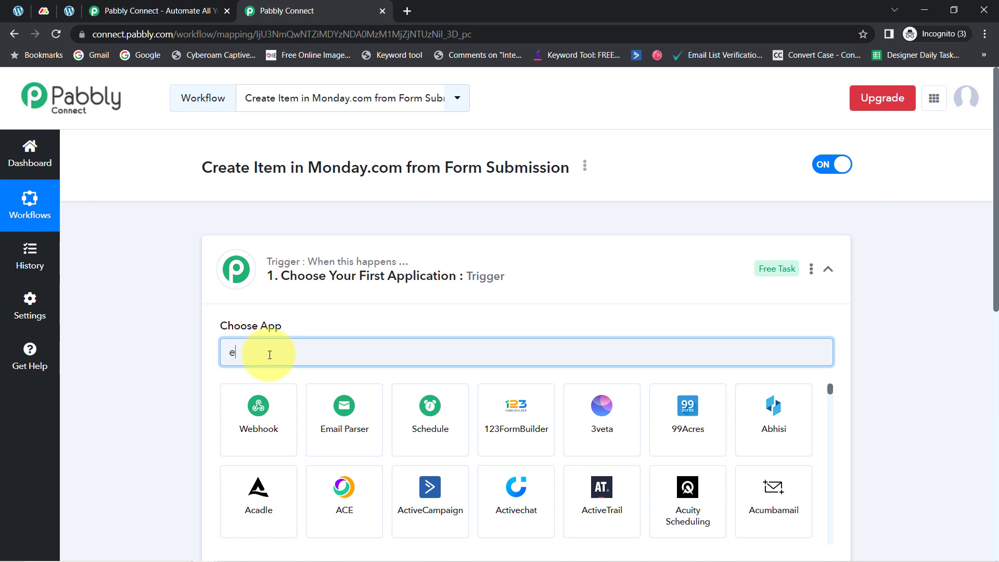
type("lem")
left_click(265, 400)
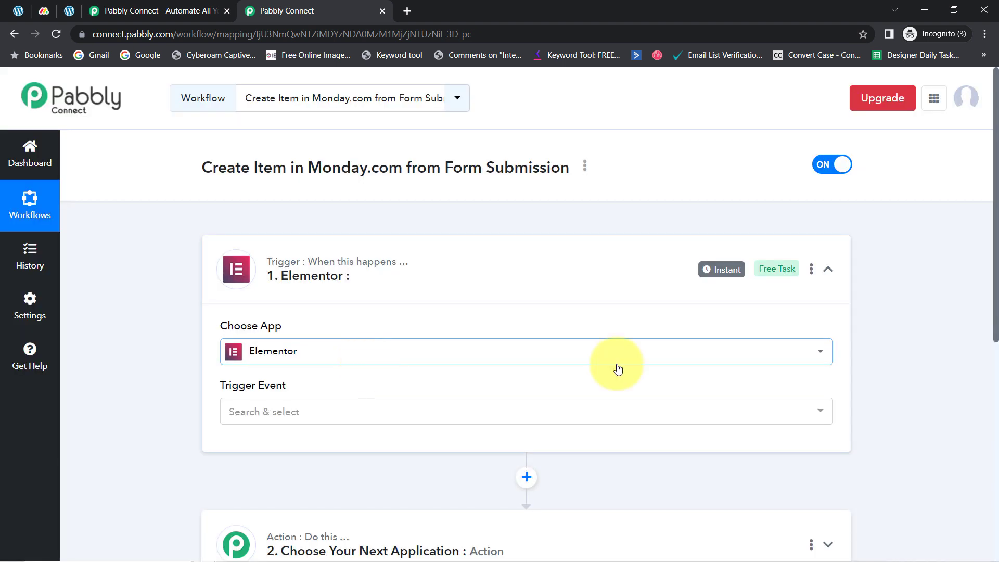
Step: Choose Monday.com as the app for the workflow's action step
left_click_drag(996, 302, 981, 435)
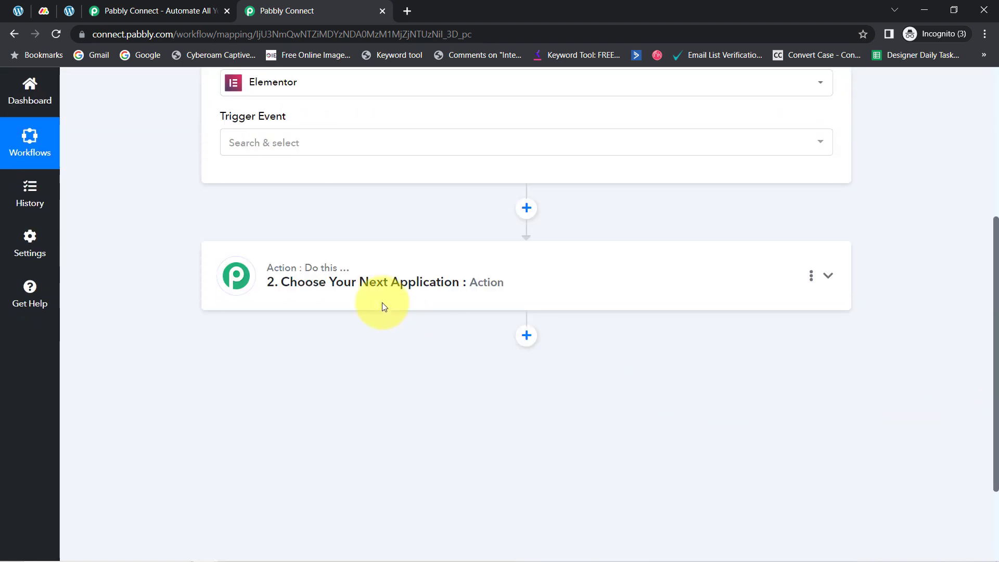
left_click(334, 305)
left_click(294, 356)
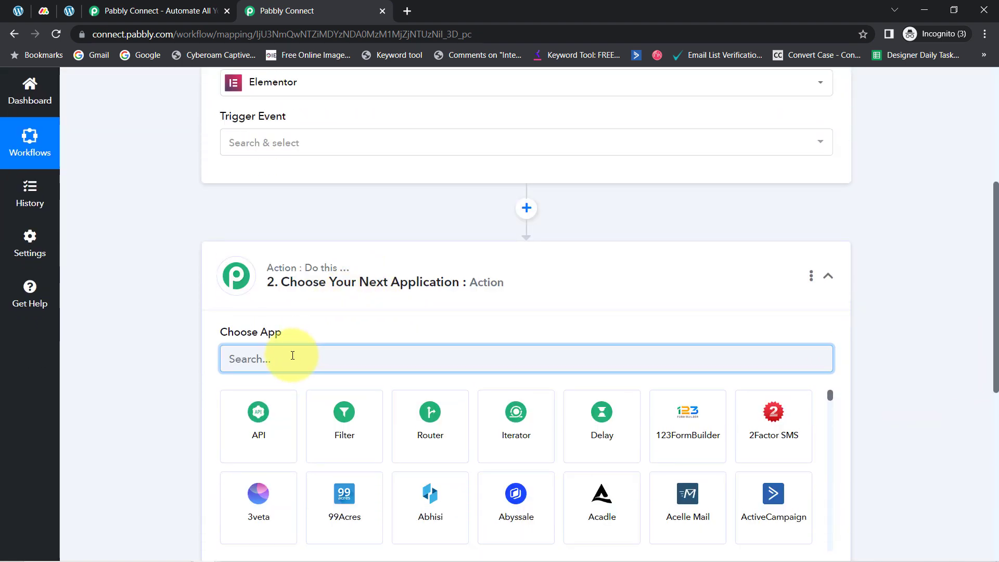
type("mond")
left_click(258, 437)
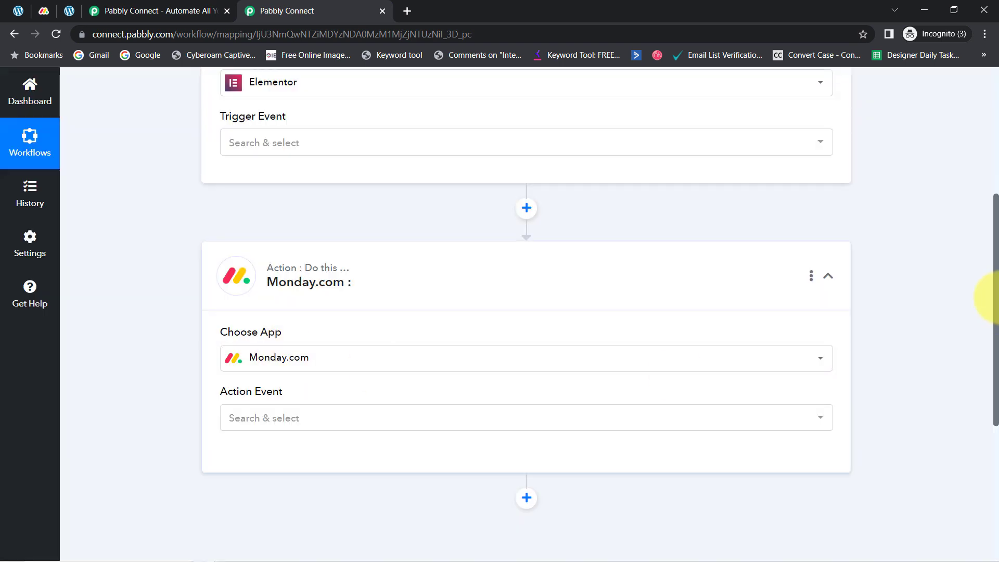
Step: Set the Elementor trigger event to New Form Submission
left_click_drag(994, 304, 991, 179)
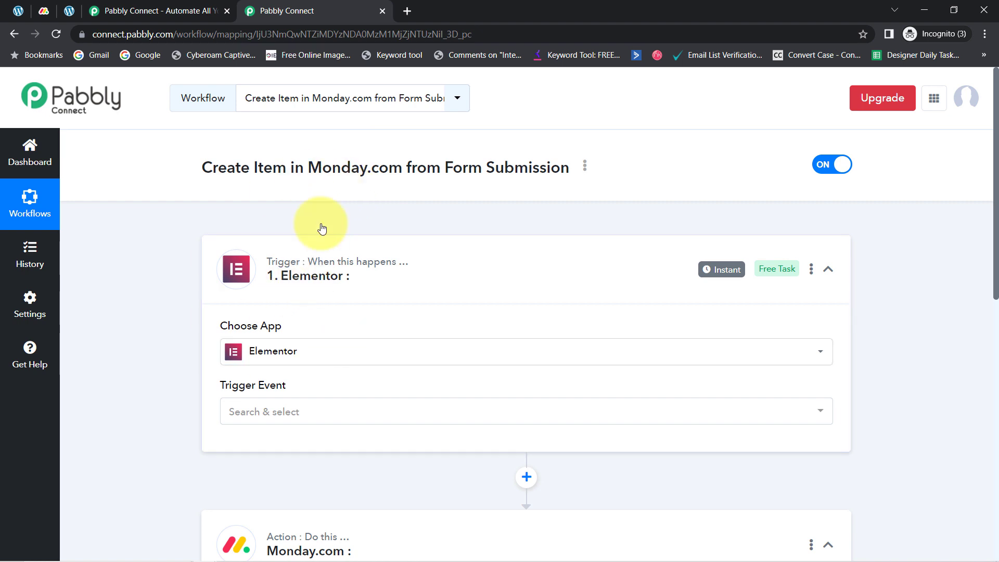
mouse_move(296, 253)
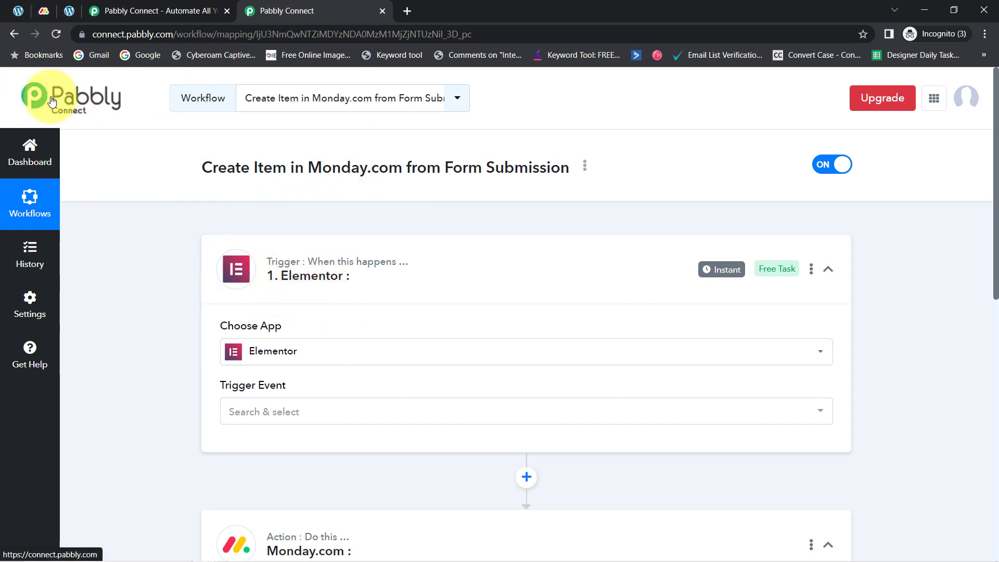
mouse_move(279, 540)
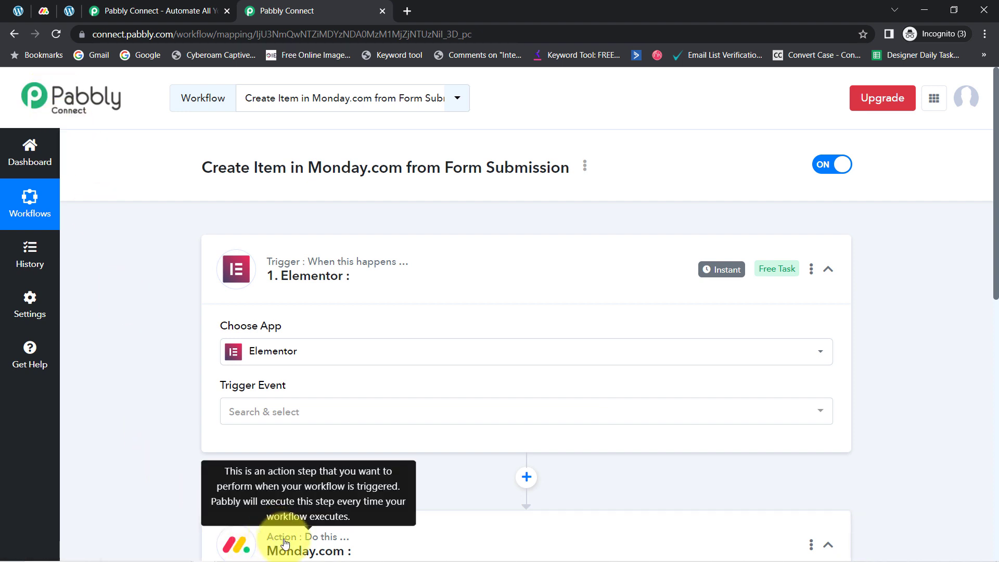
left_click(255, 414)
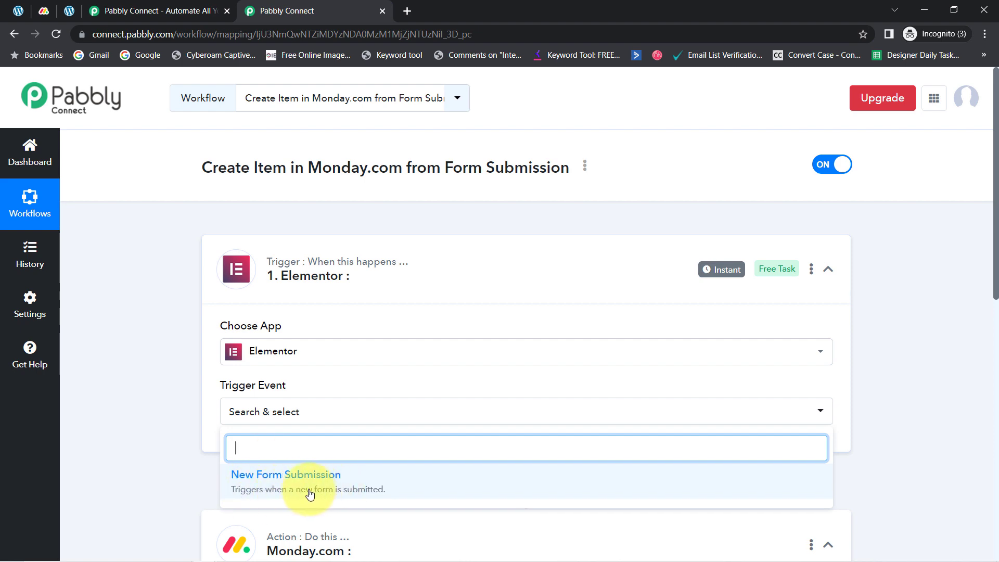
left_click(348, 492)
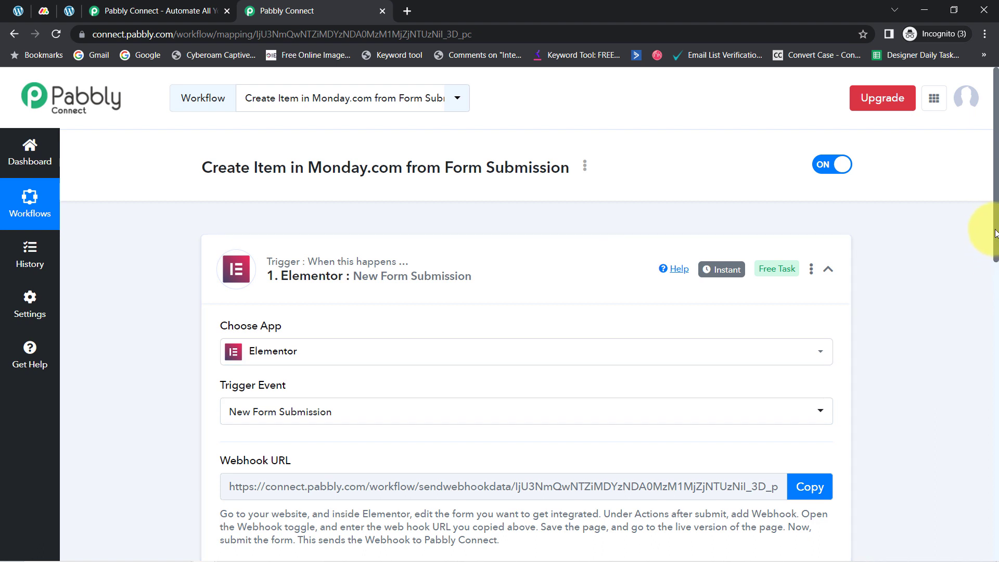
Step: Copy the webhook URL of the Elementor trigger
left_click_drag(996, 232, 990, 313)
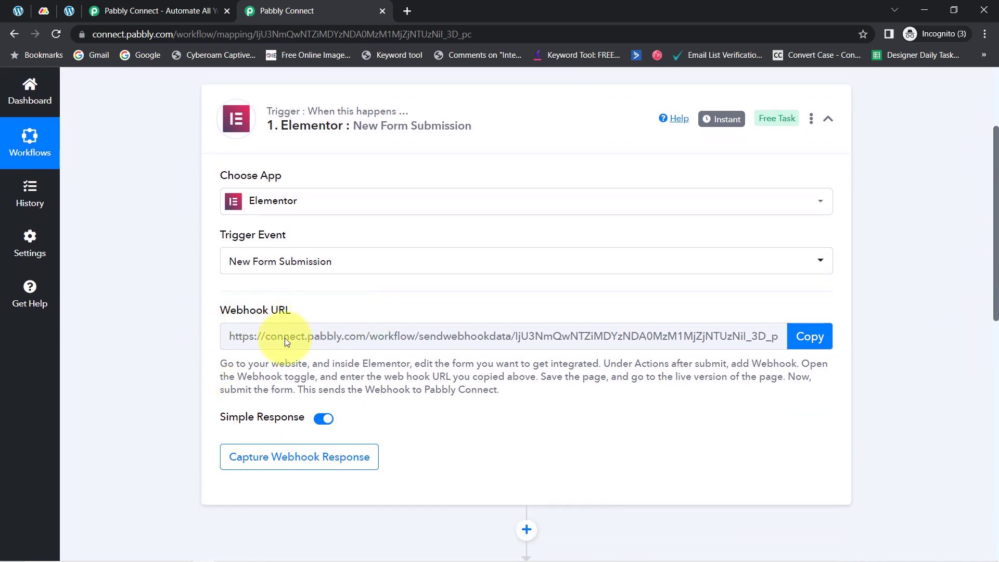
scroll(237, 365, "down", 2)
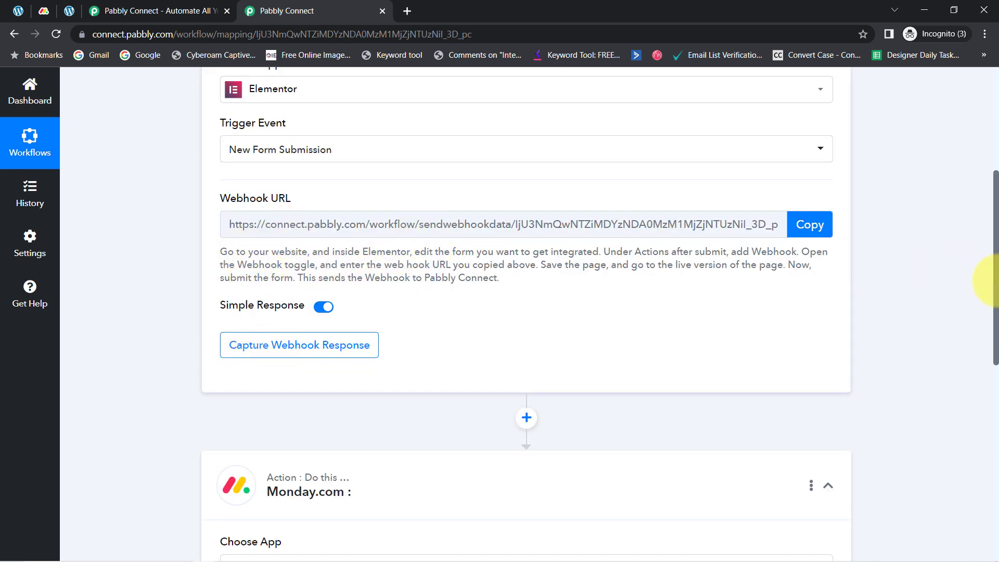
left_click(809, 231)
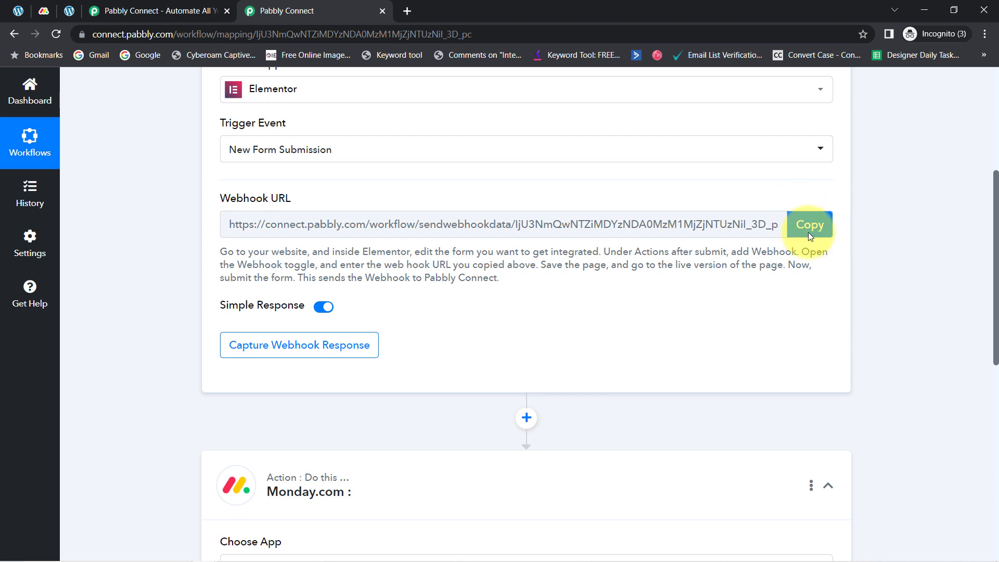
scroll(820, 235, "up", 5)
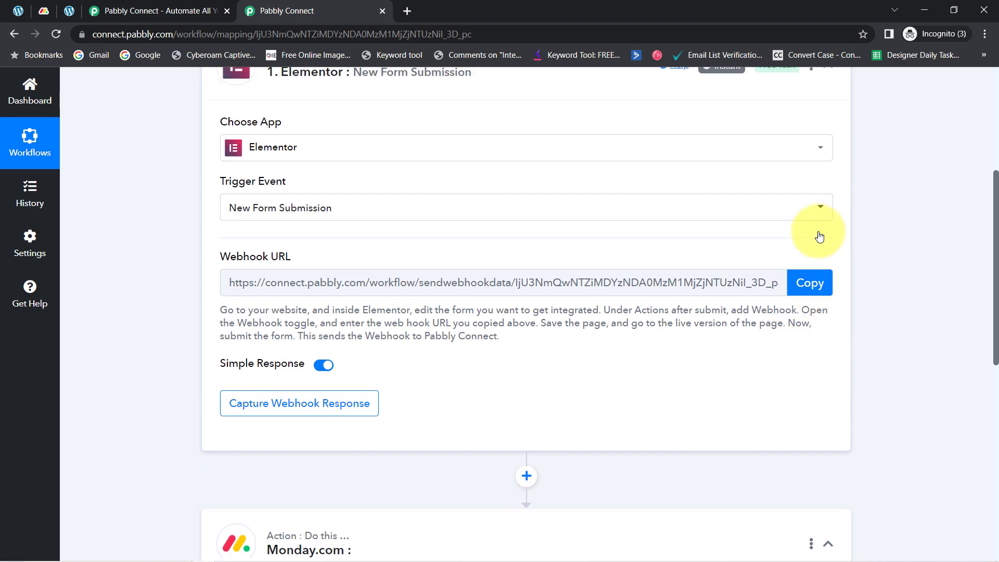
Step: Switch to the WordPress site and examine the blog task form's heading and its title, completion date and status fields
left_click(69, 11)
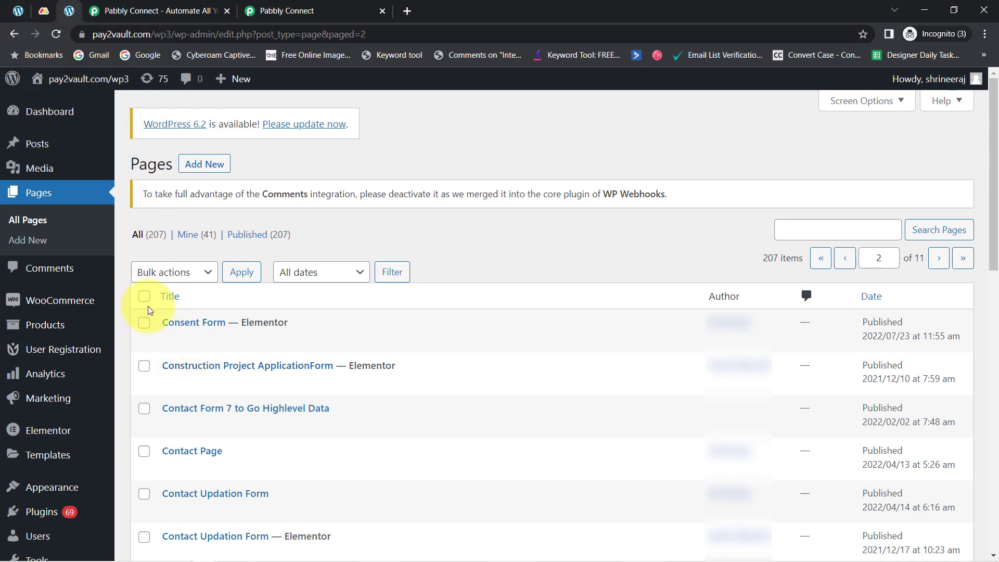
left_click(18, 10)
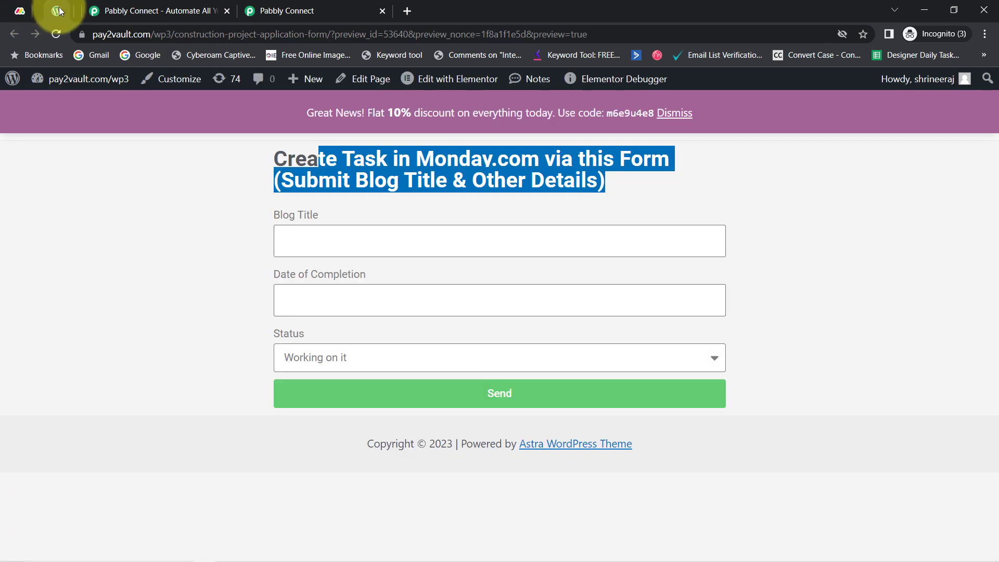
left_click(281, 155)
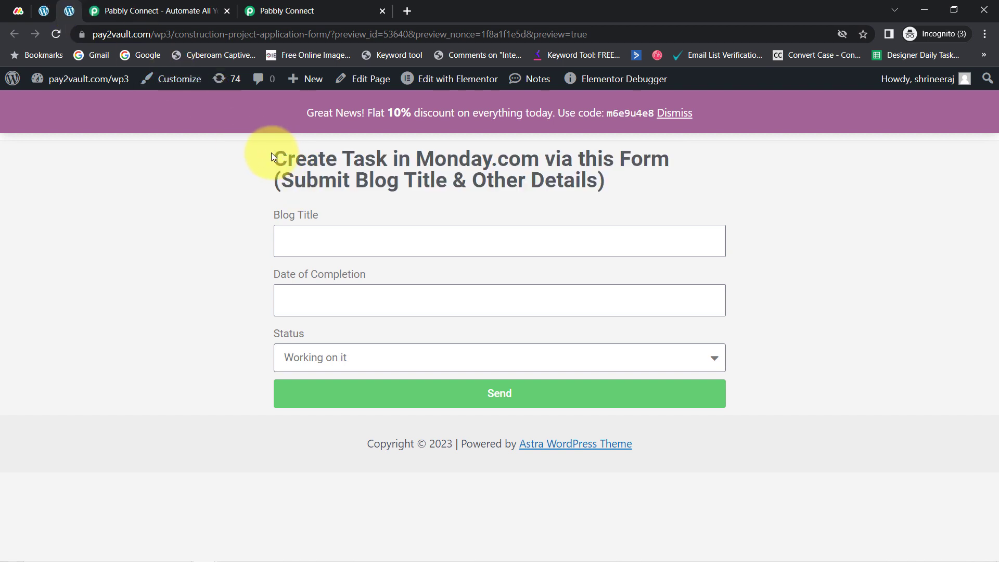
triple_click(270, 157)
left_click(585, 174)
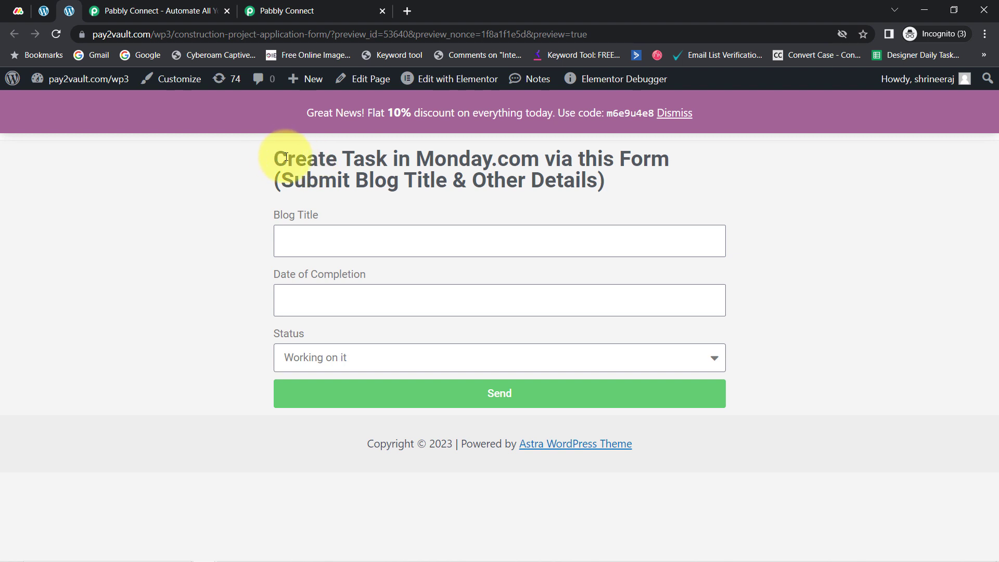
left_click_drag(281, 157, 665, 155)
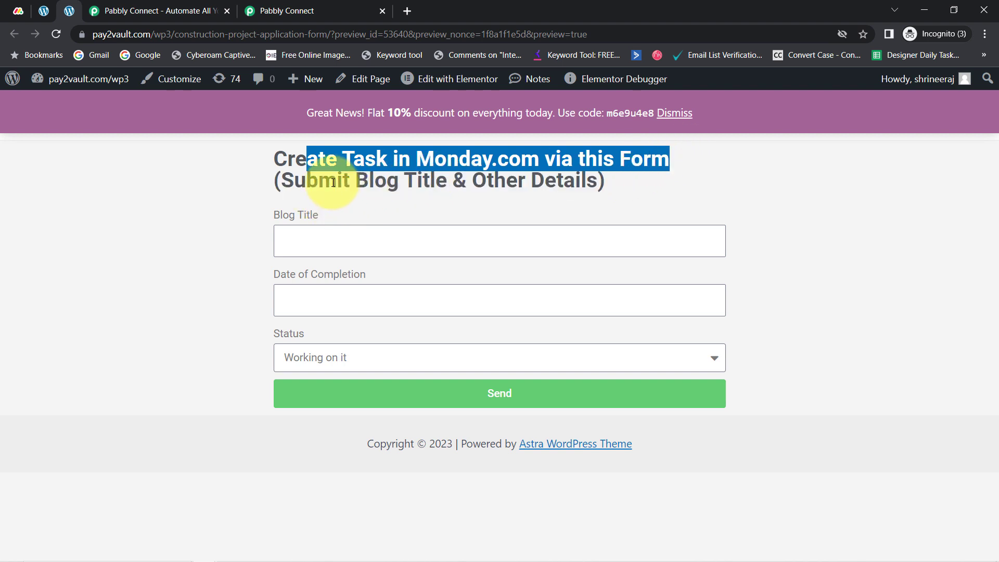
left_click_drag(307, 179, 588, 180)
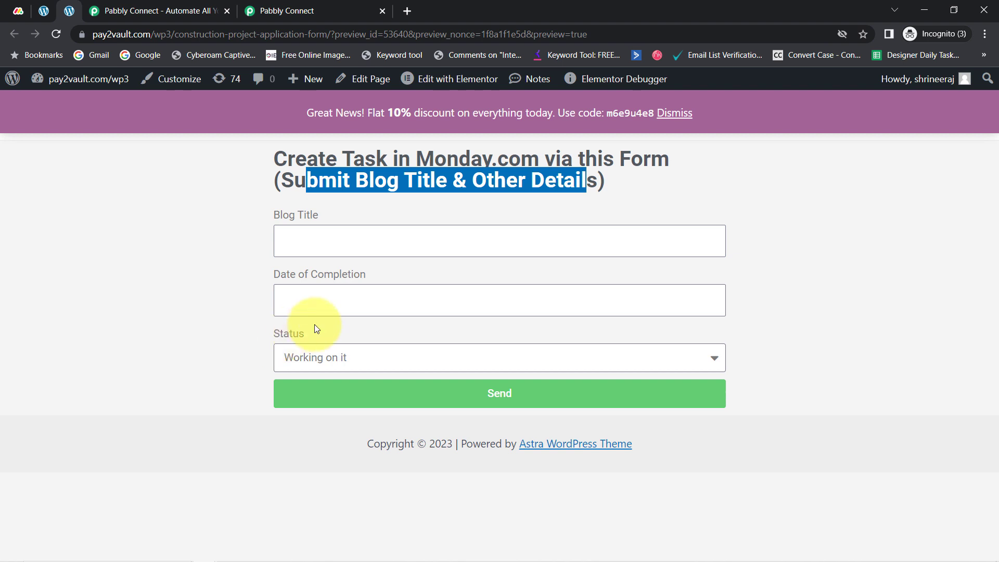
Step: View the content team tasks on the monday.com board, move its browser tab behind the two WordPress tabs, and return to the form page
left_click(20, 11)
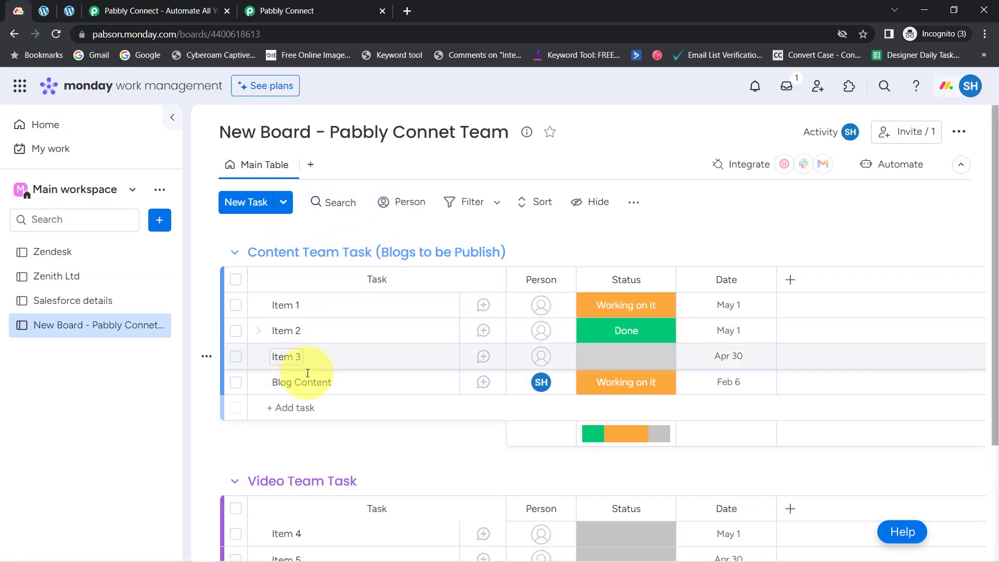
left_click_drag(19, 11, 75, 10)
left_click(23, 9)
left_click(49, 10)
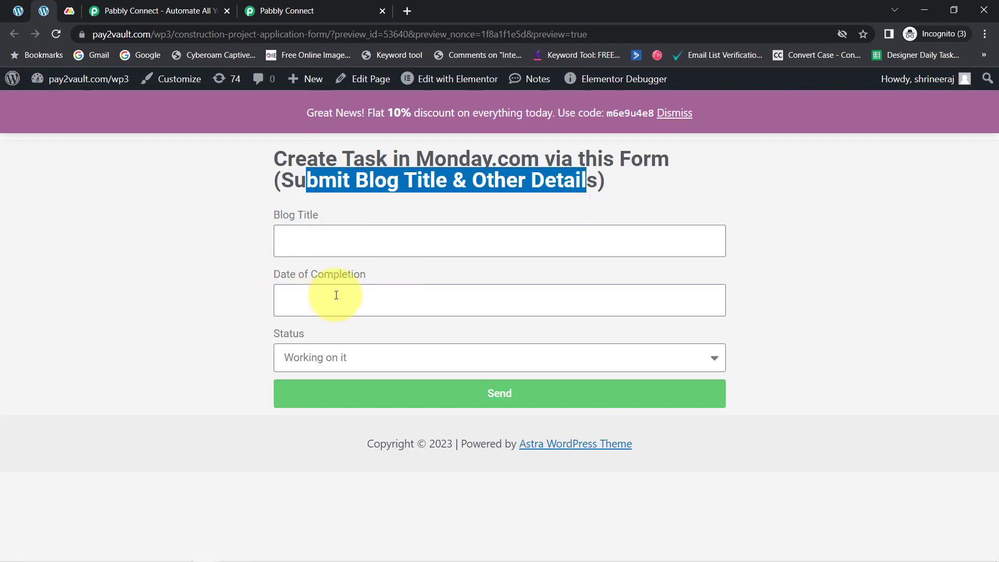
Step: Return to the Pabbly Connect workflow and copy the Elementor trigger's webhook URL again
left_click(364, 11)
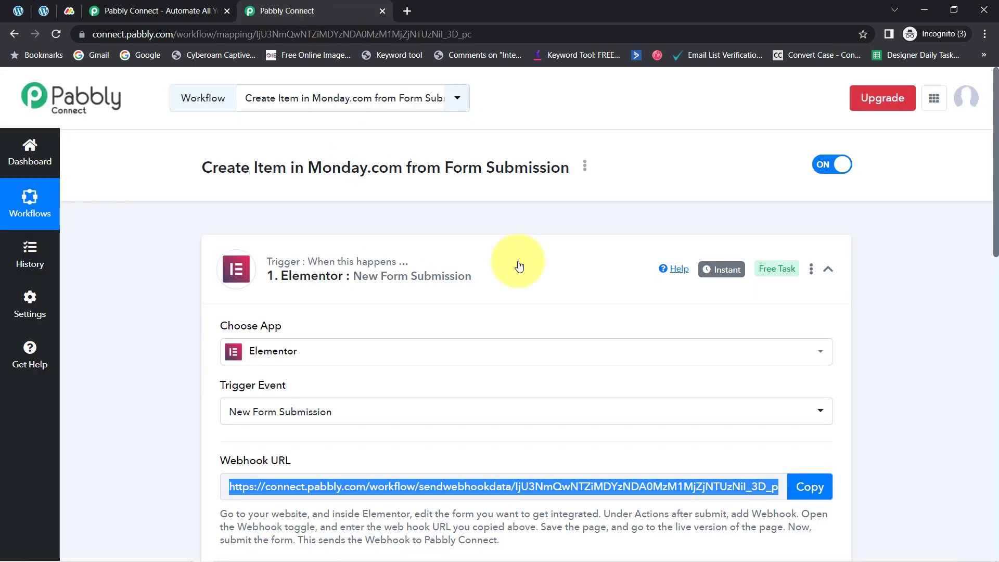
left_click(805, 486)
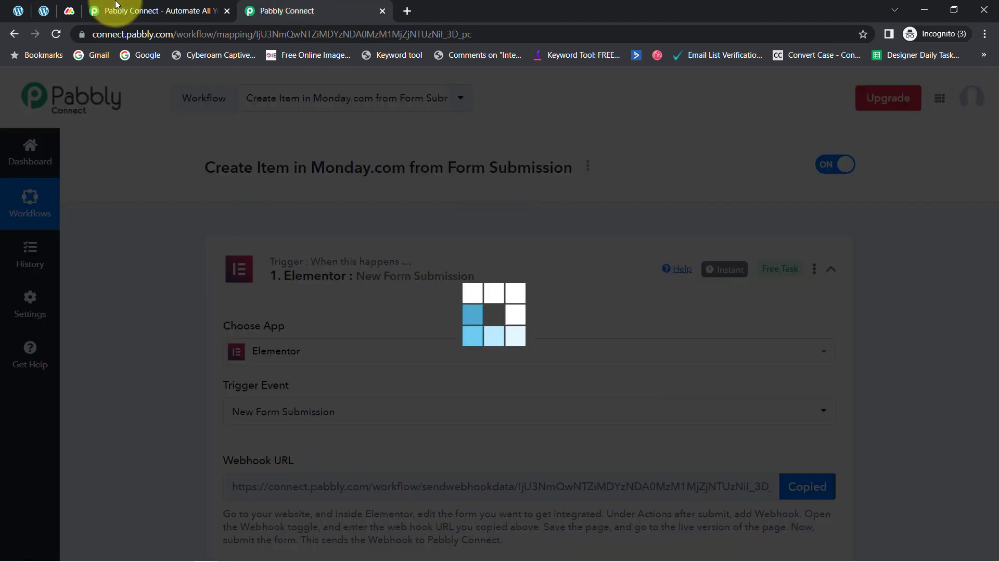
Step: Switch to the blog task form page and open it for editing with Elementor in a new browser tab
left_click(44, 11)
right_click(446, 91)
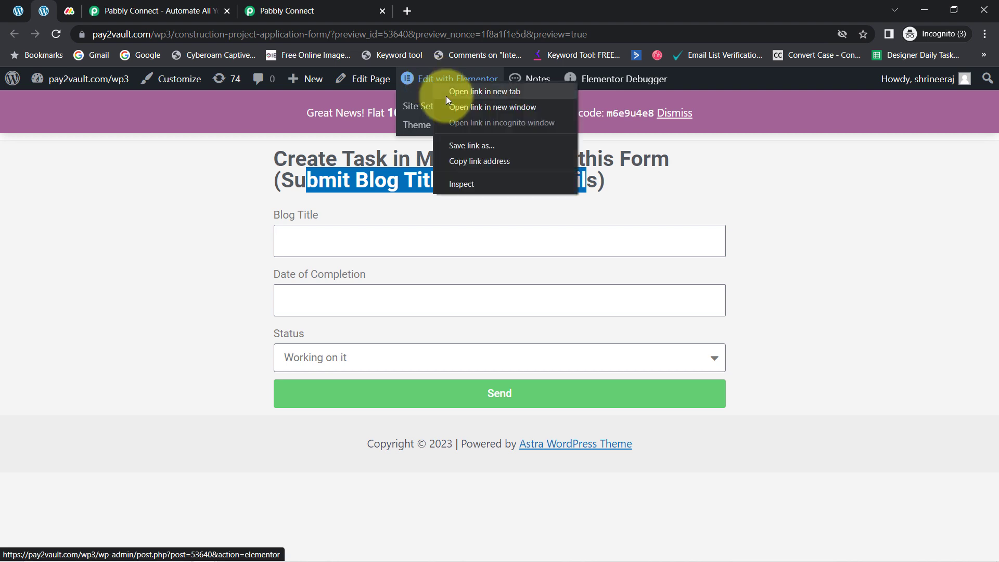
left_click(471, 99)
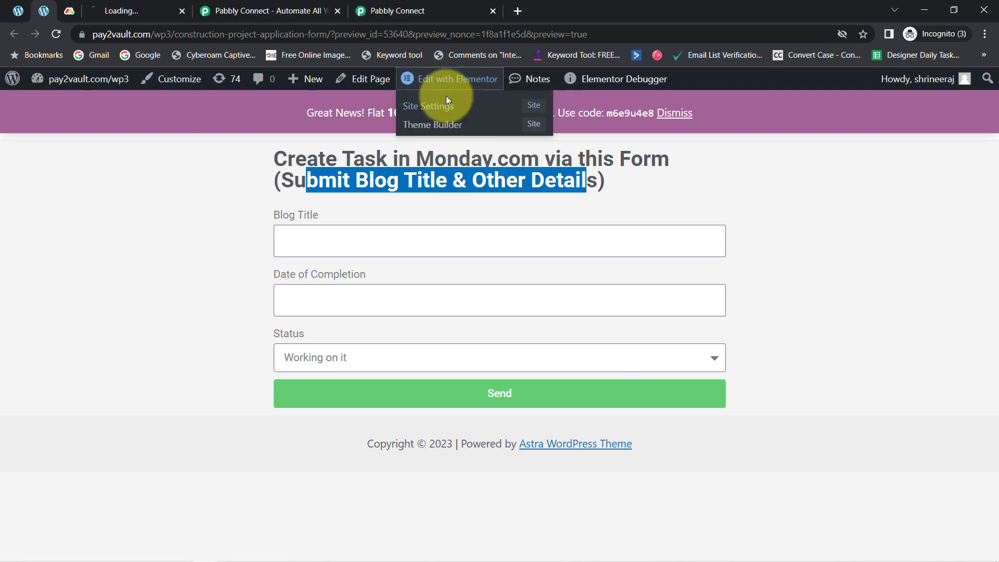
left_click(163, 4)
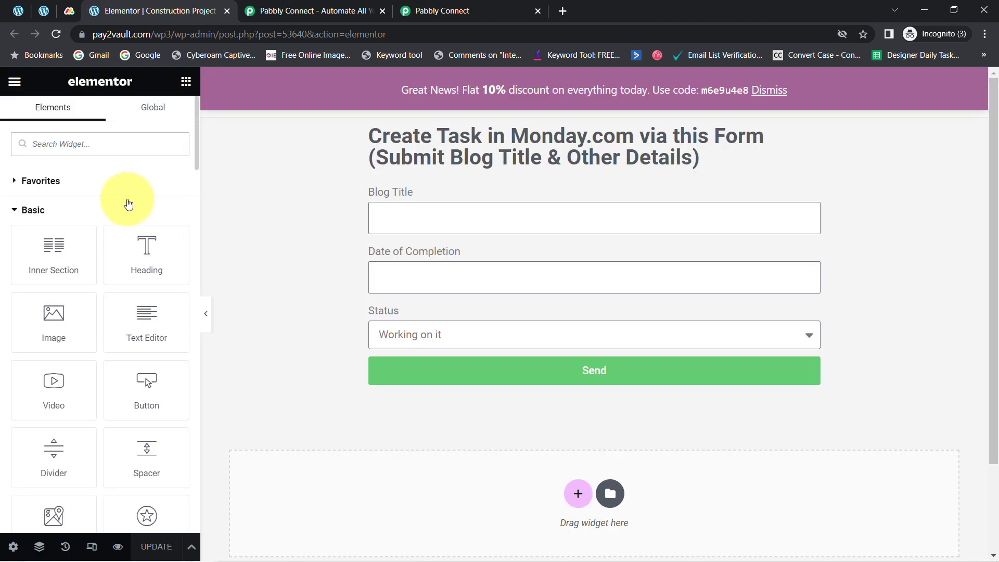
Step: Select the form widget containing the Blog Title, Date of Completion and Status fields for editing
left_click(367, 139)
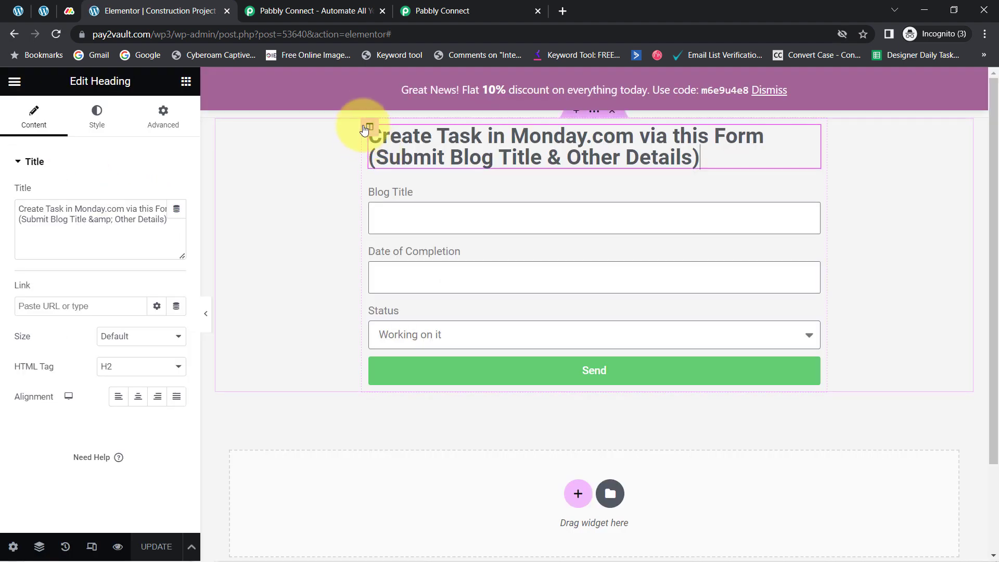
left_click(369, 128)
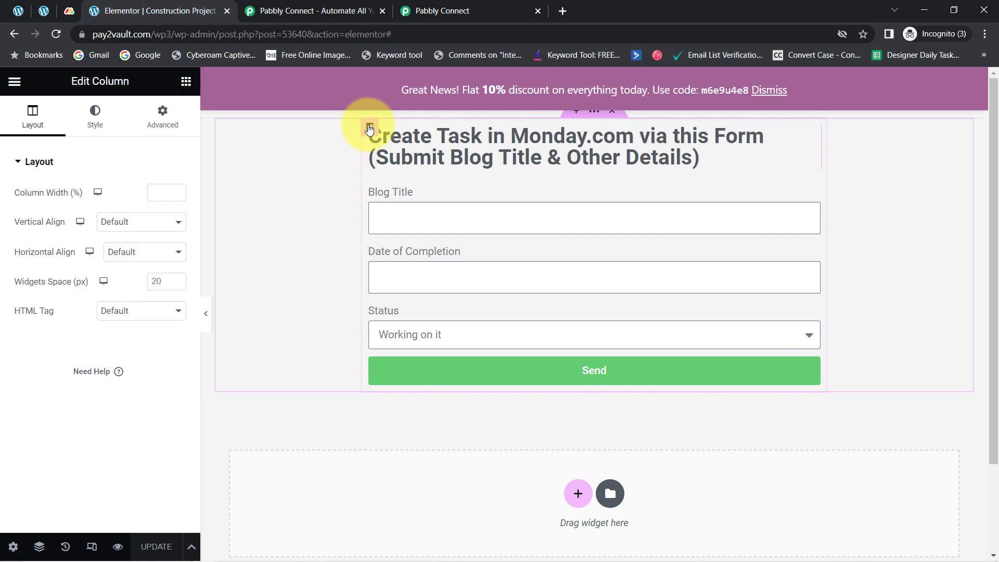
left_click(368, 183)
left_click(370, 164)
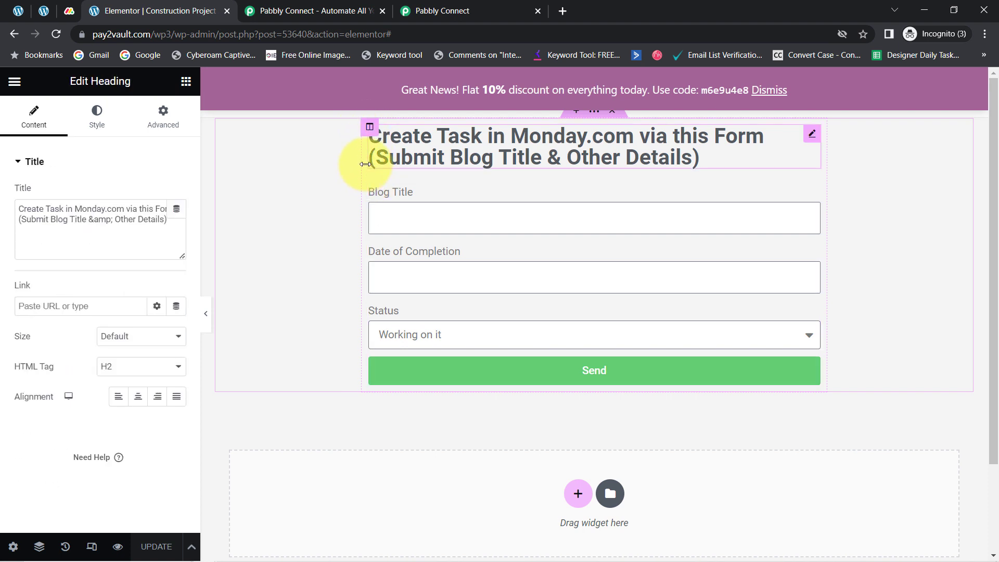
left_click(378, 191)
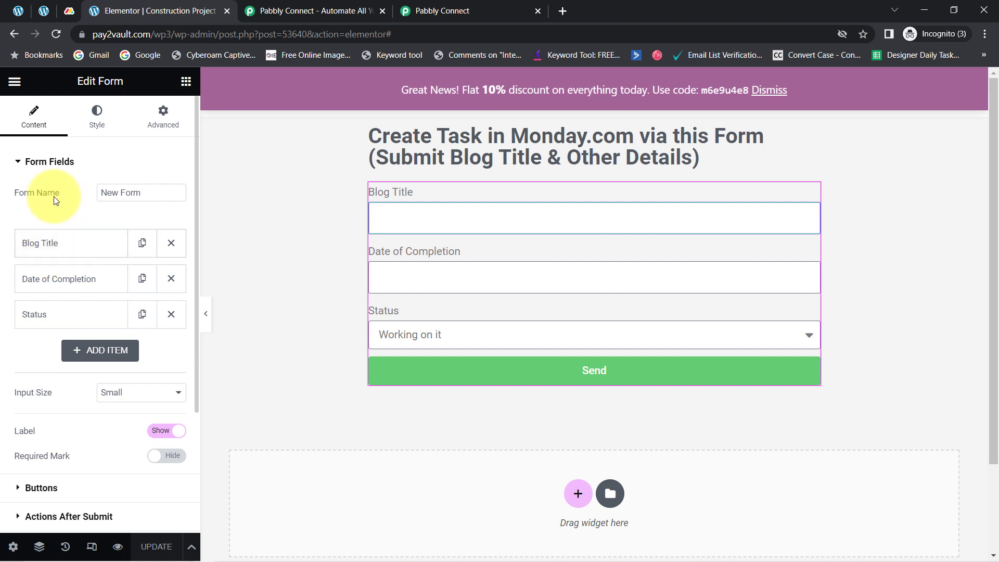
Step: Check the form's actions after submit for Webhook and replace its webhook URL with the copied Pabbly Connect URL
left_click(30, 165)
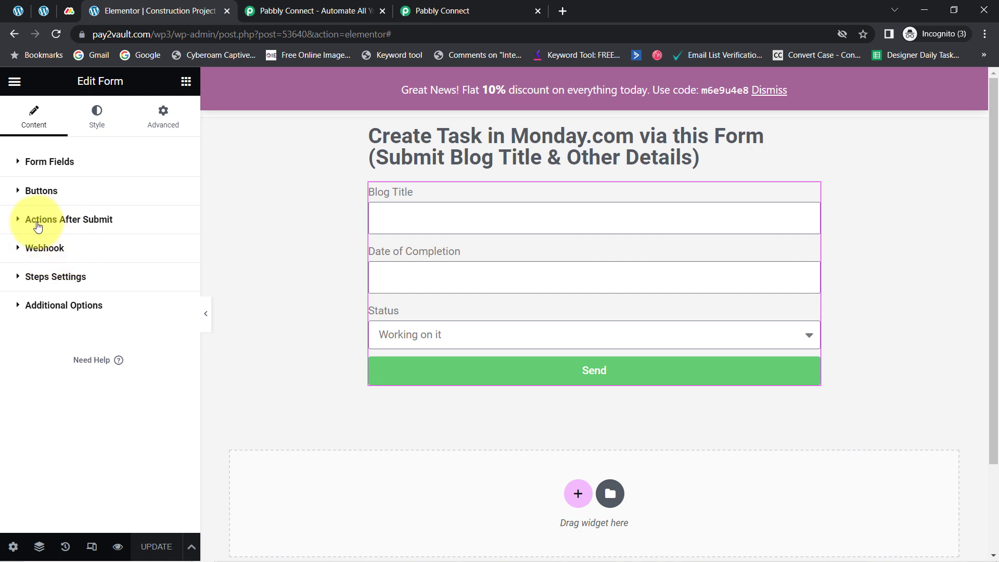
left_click(29, 219)
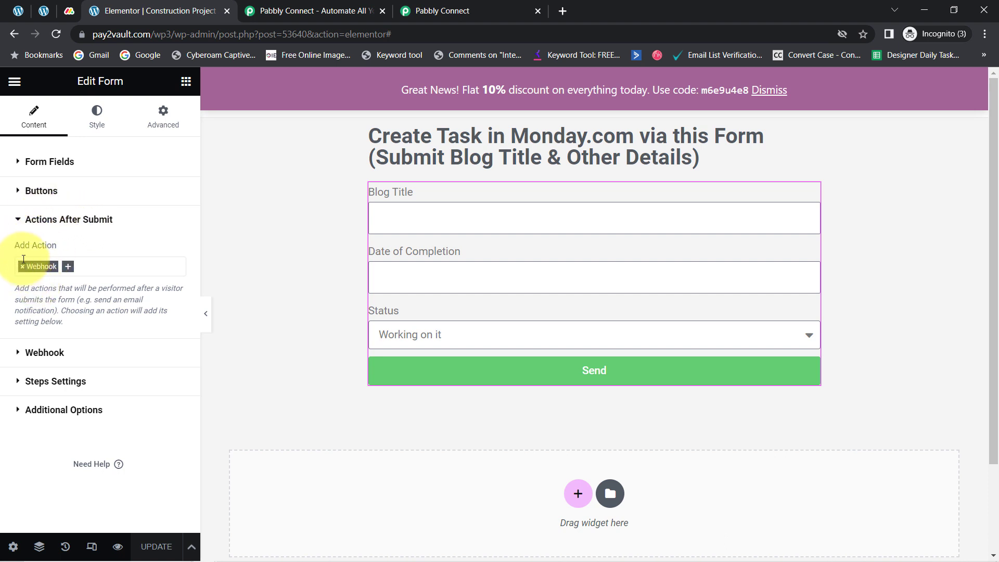
left_click(20, 226)
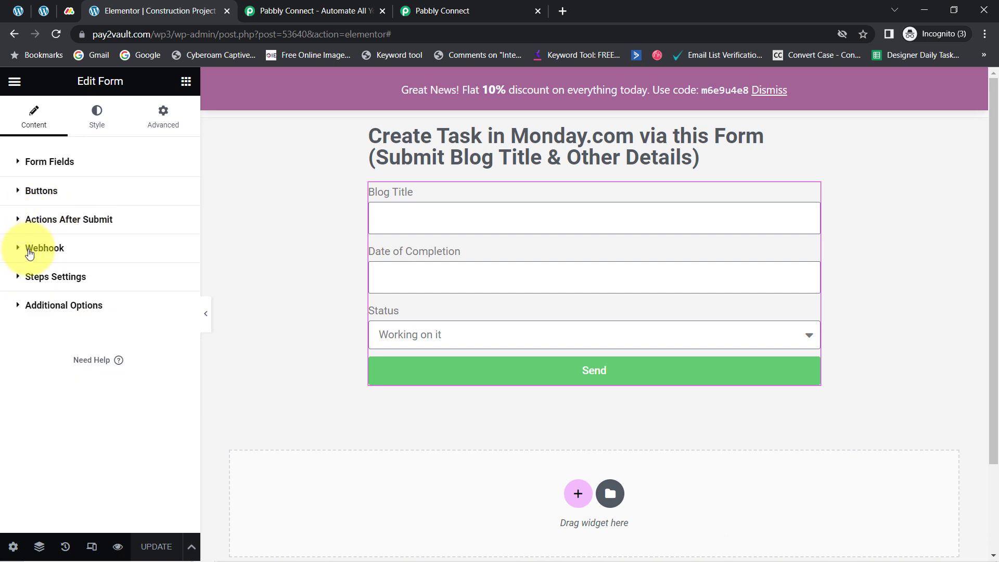
left_click(30, 254)
triple_click(86, 313)
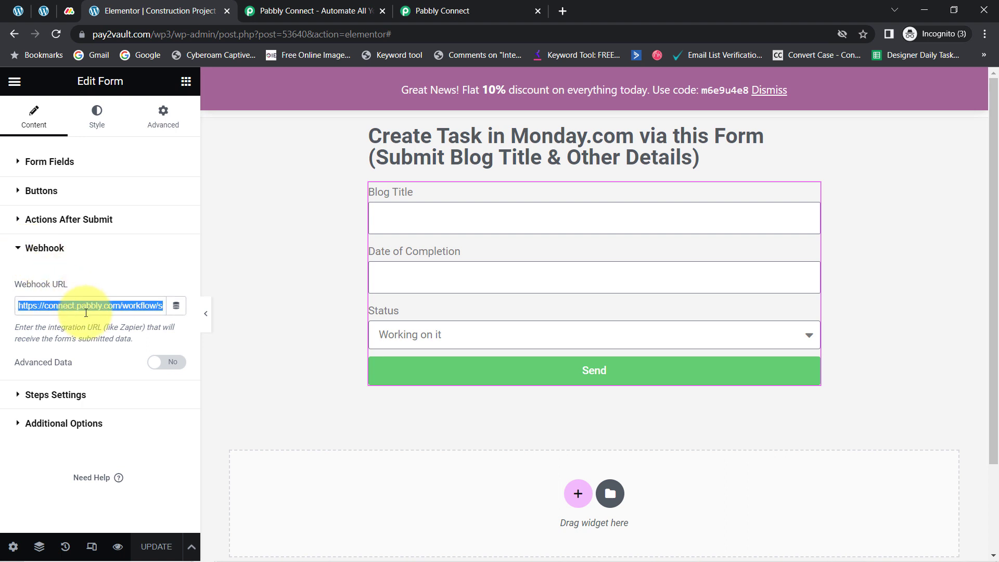
key("BackSpace")
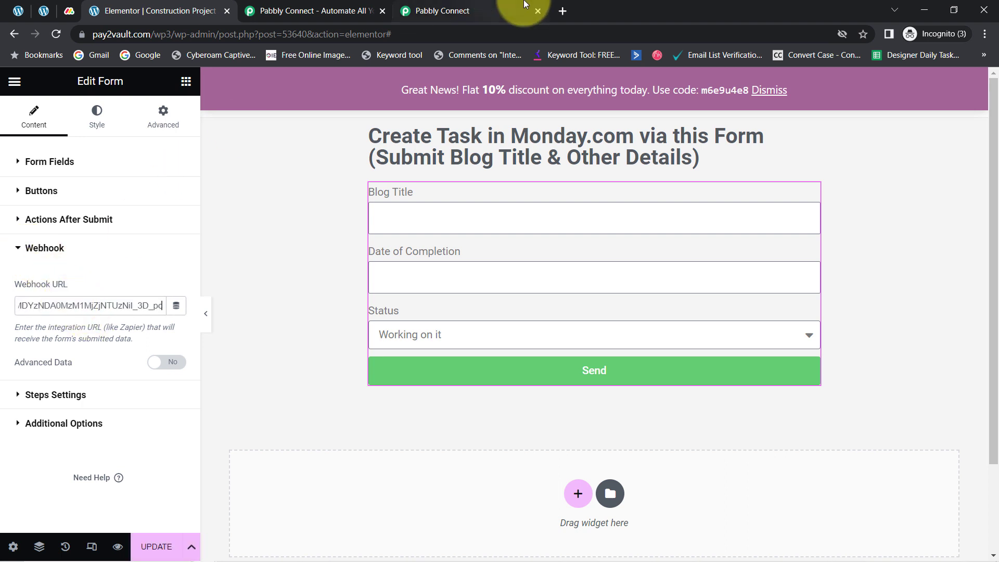
left_click(442, 10)
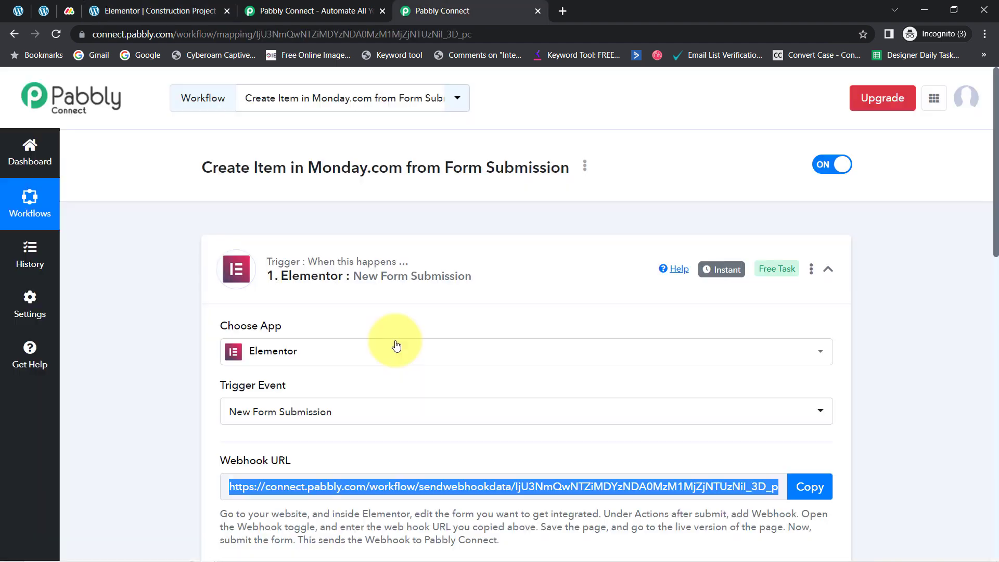
left_click(44, 10)
left_click(18, 10)
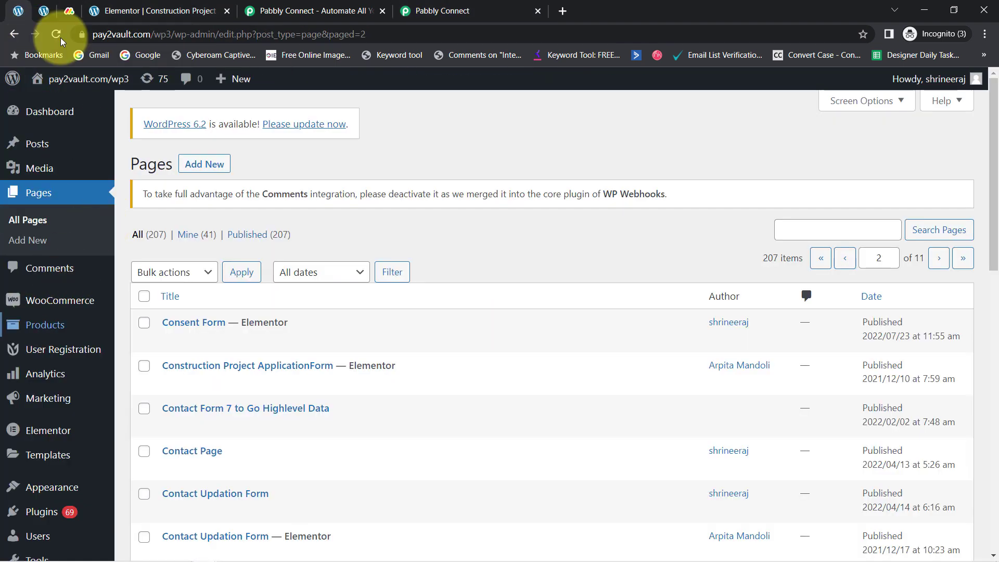
left_click(151, 11)
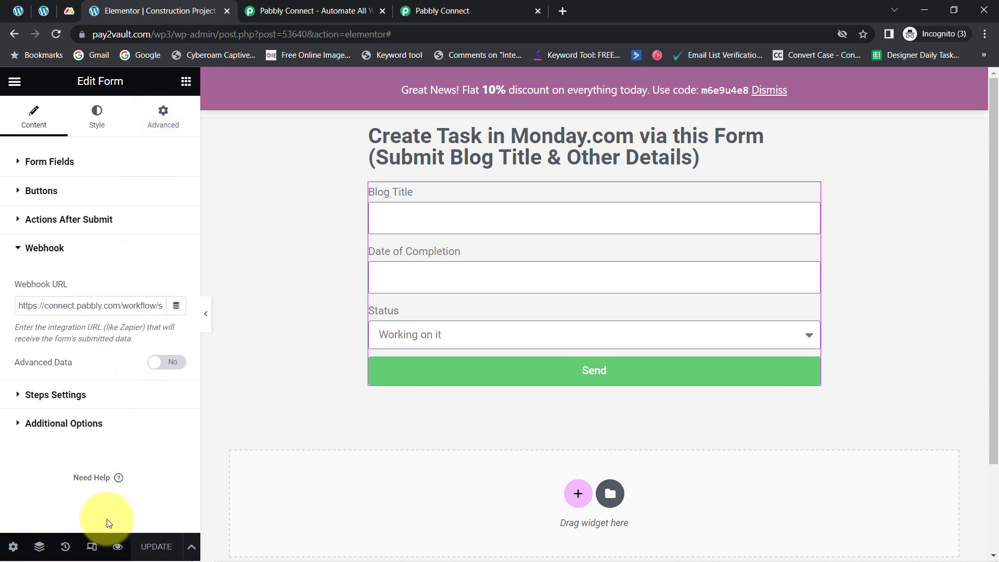
Step: Preview the form page in a new tab, and close the spare Pabbly Connect tab after moving the workflow tab beside the preview
left_click(116, 548)
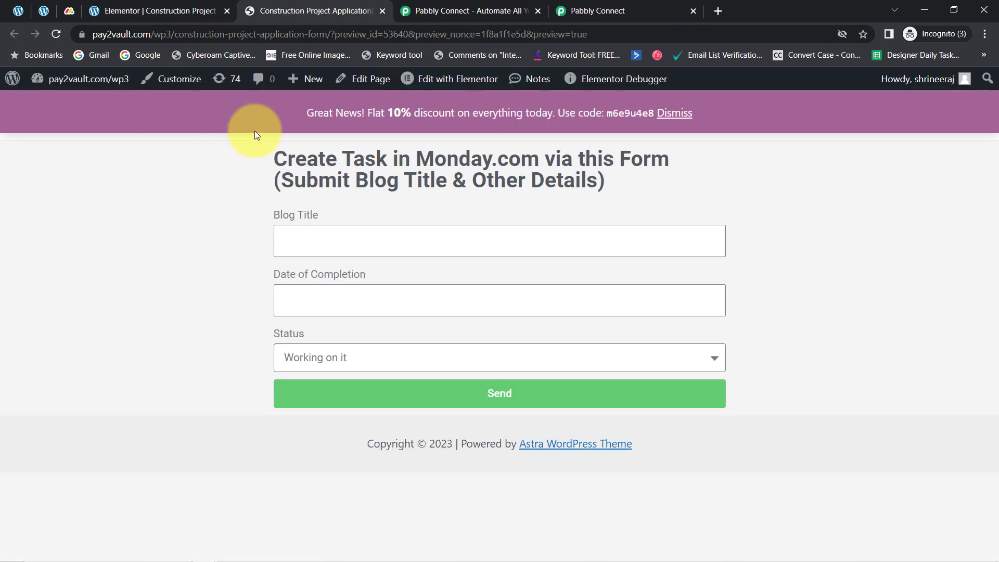
left_click_drag(595, 9, 489, 9)
left_click(693, 11)
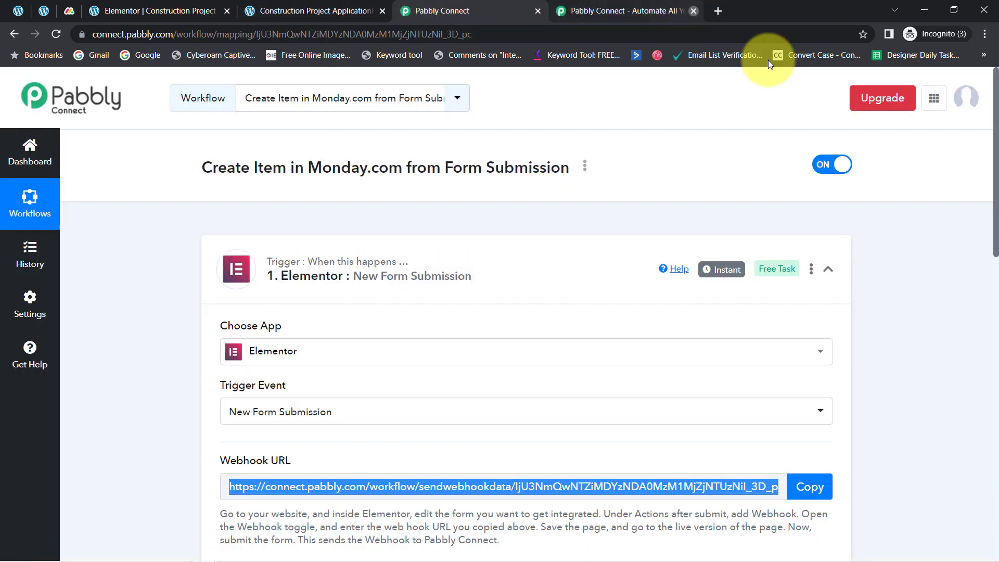
Step: Read the Elementor trigger's note about making a test submission for the webhook response
scroll(988, 171, "down", 5)
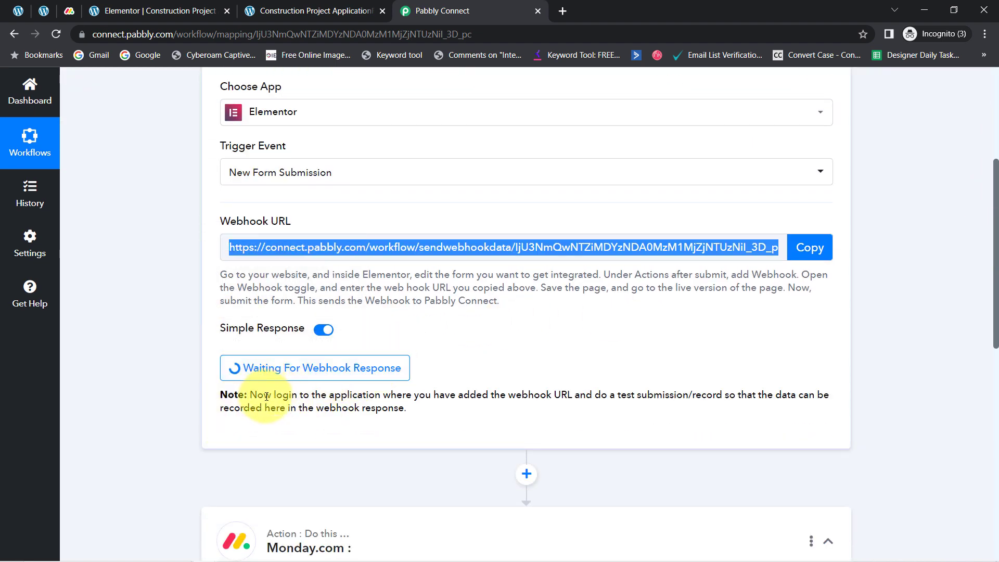
left_click_drag(266, 396, 409, 410)
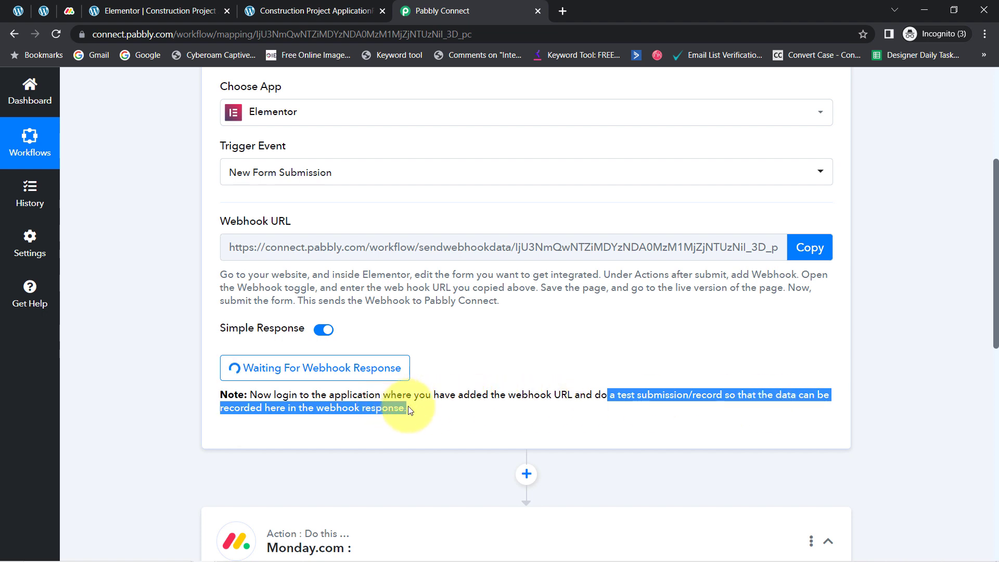
left_click(512, 389)
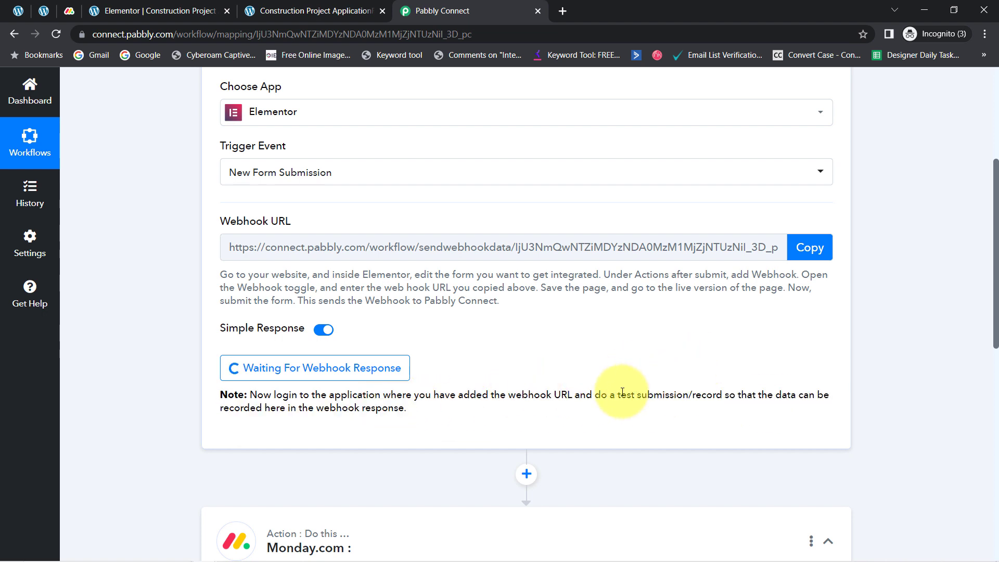
left_click_drag(618, 396, 737, 391)
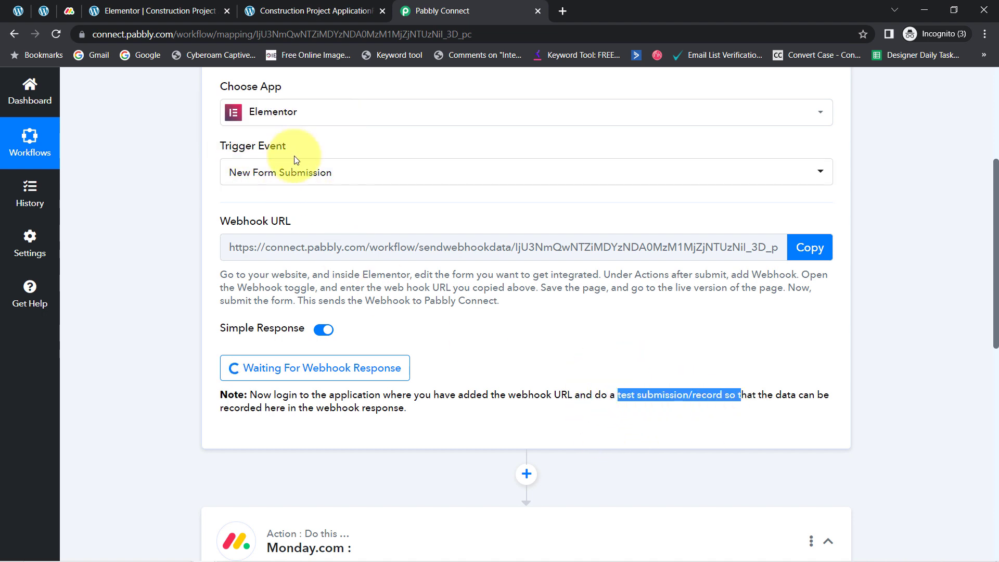
Step: Submit the previewed form with blog title "Digital Marketing Importance", completion date 2023-05-04 and status "Working on it"
left_click(306, 21)
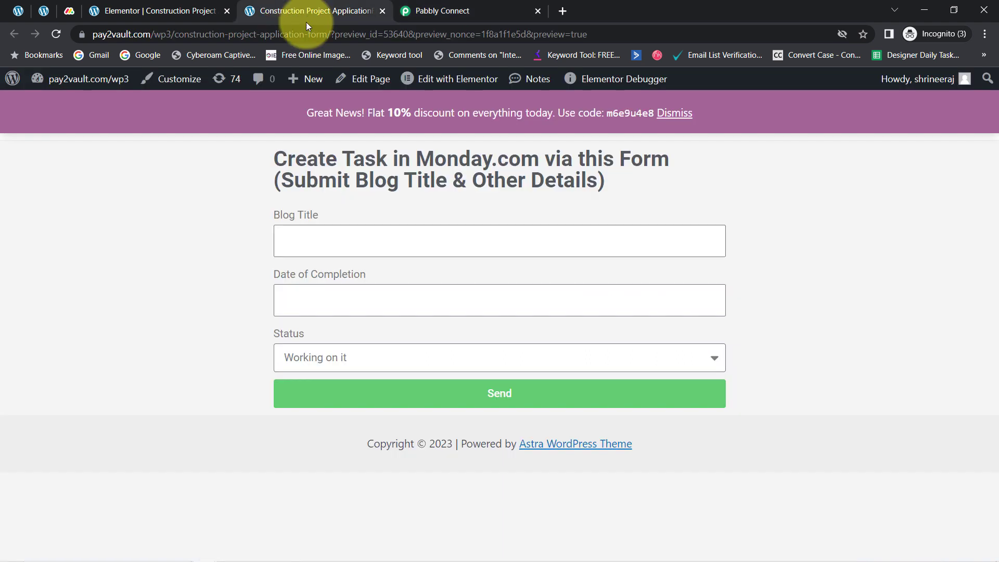
left_click(307, 242)
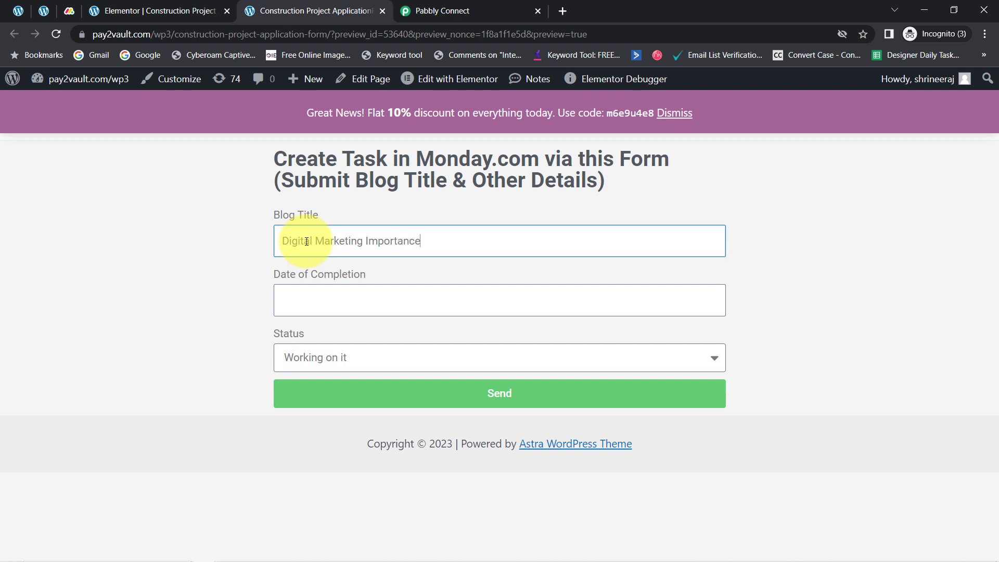
left_click(301, 299)
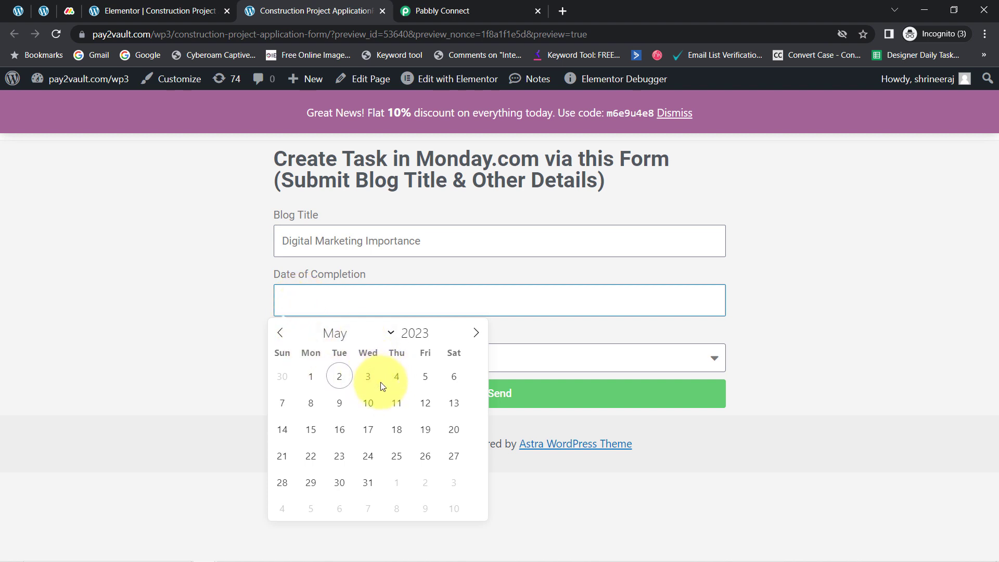
left_click(397, 379)
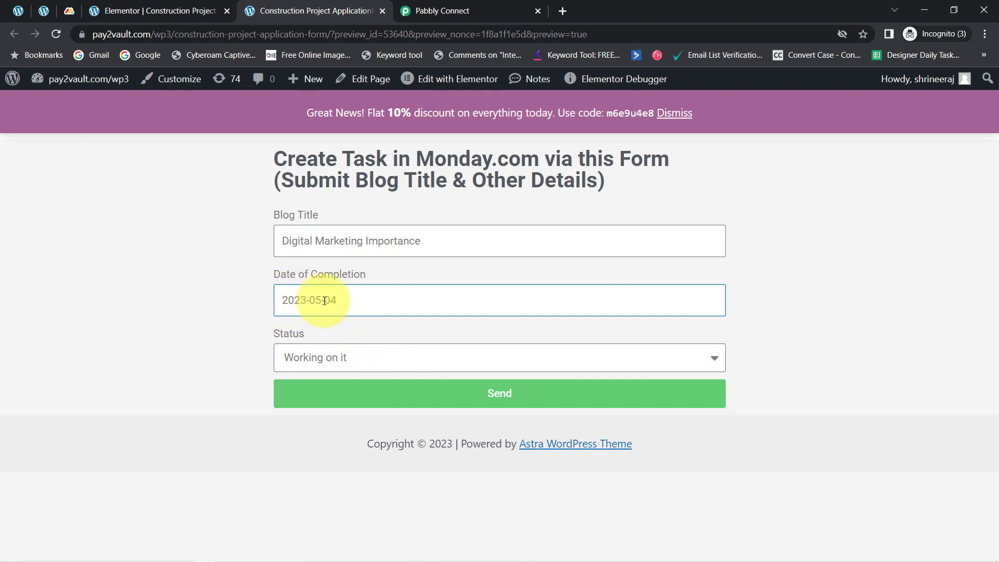
left_click(305, 358)
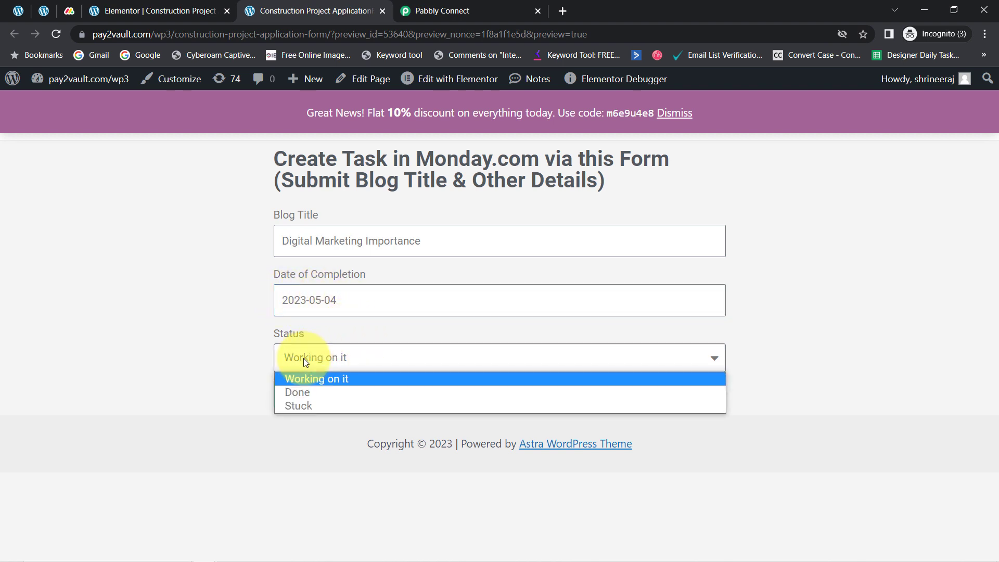
left_click(310, 379)
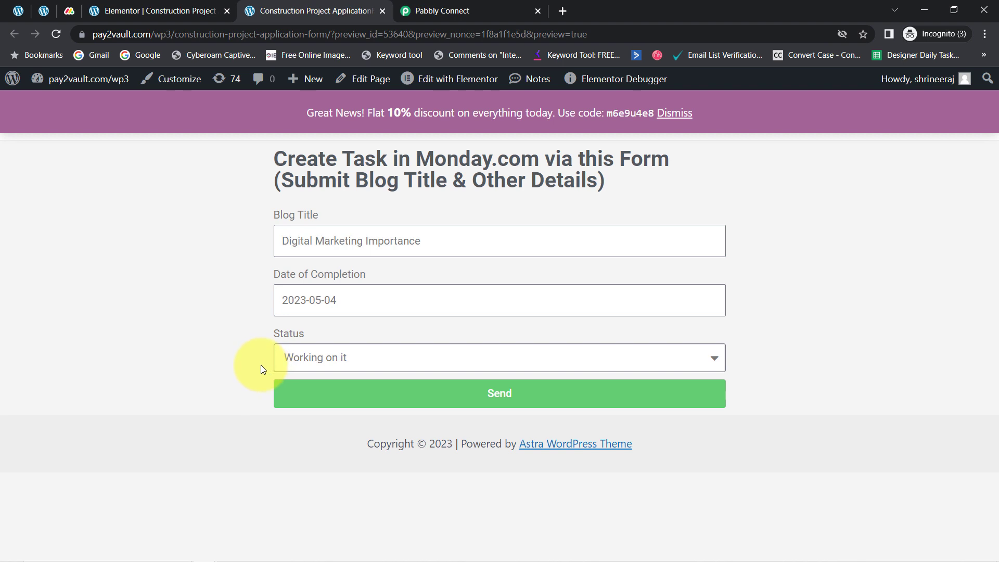
left_click(509, 404)
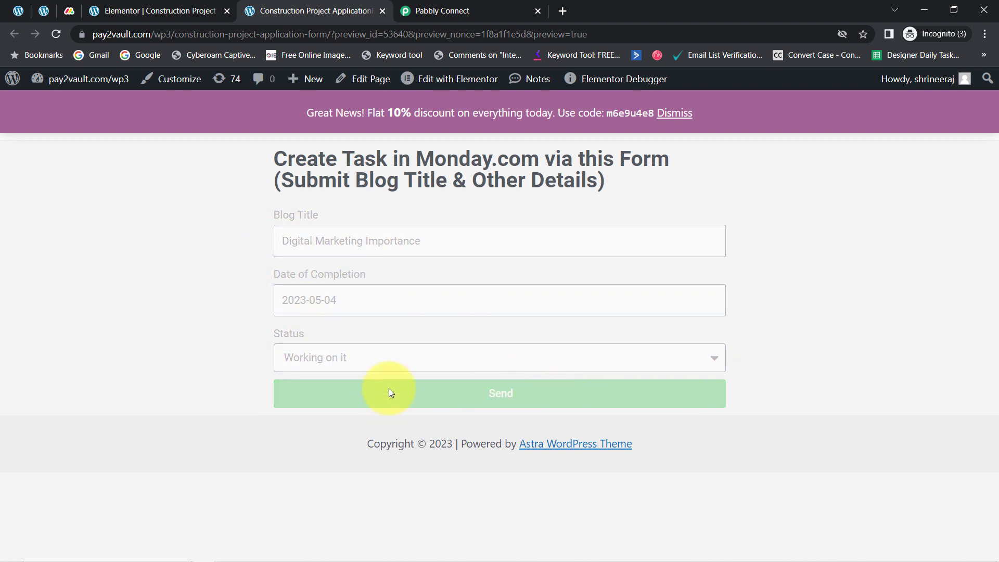
left_click_drag(312, 421, 441, 432)
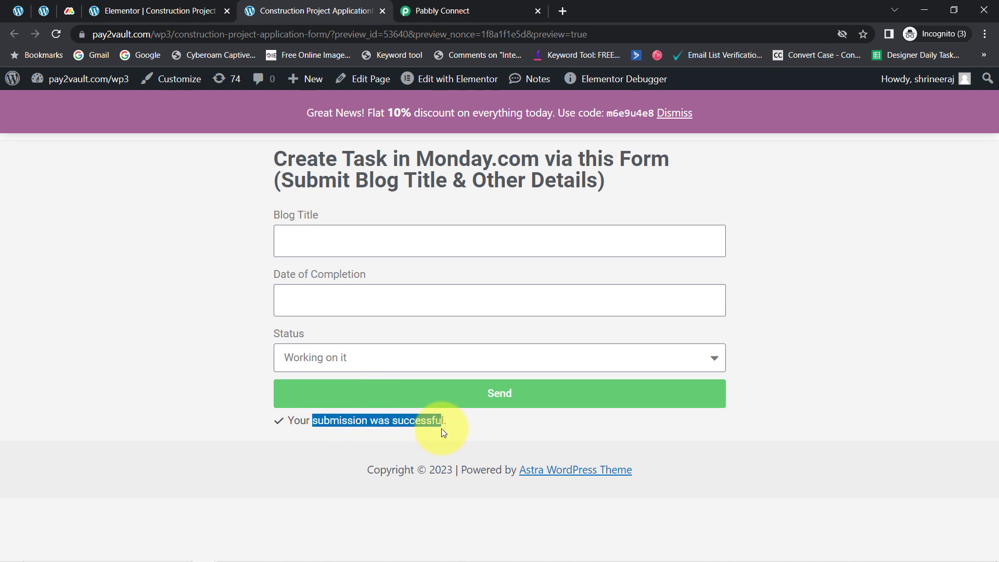
Step: Return to the Pabbly Connect workflow and examine the captured response's form name, form ID, status, completion date and blog title against the form page
left_click(452, 4)
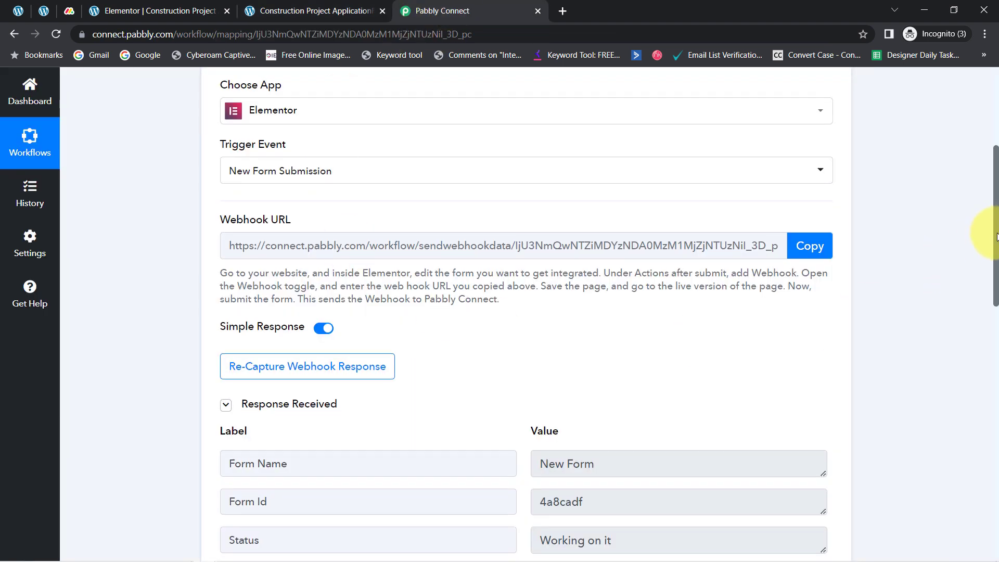
left_click_drag(994, 233, 994, 298)
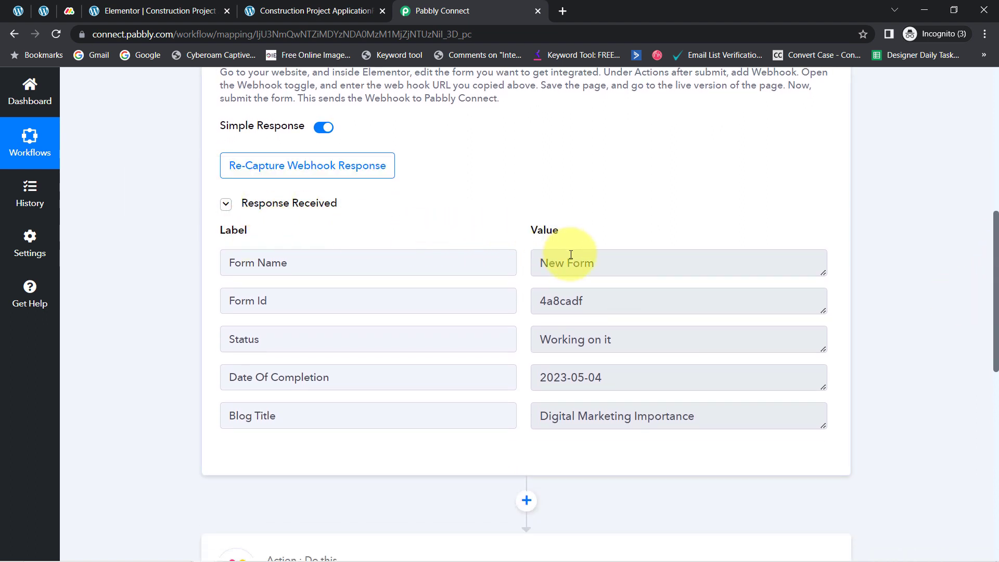
left_click_drag(555, 264, 626, 269)
left_click_drag(584, 301, 536, 302)
left_click_drag(586, 339, 526, 345)
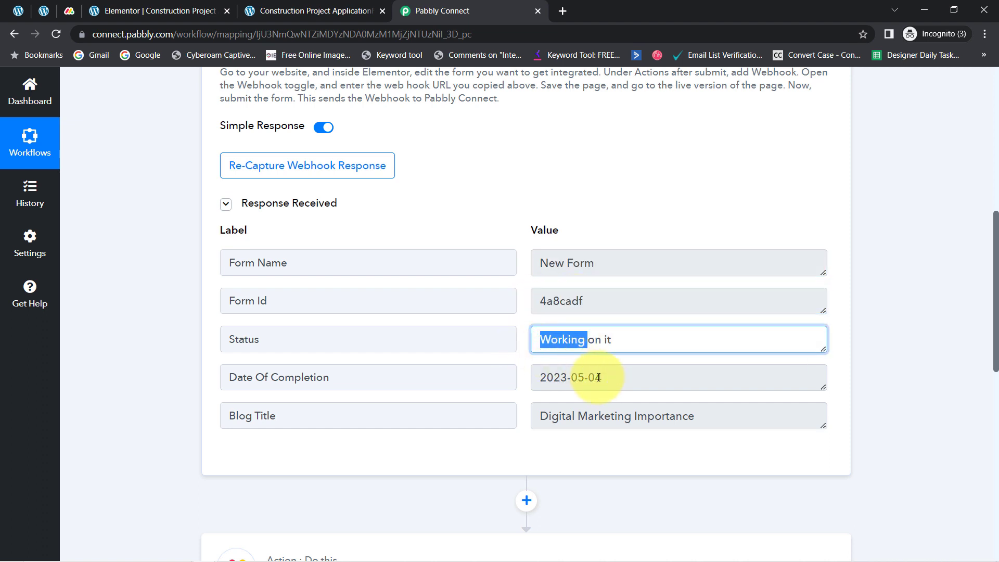
left_click_drag(607, 375, 541, 384)
left_click_drag(568, 419, 675, 427)
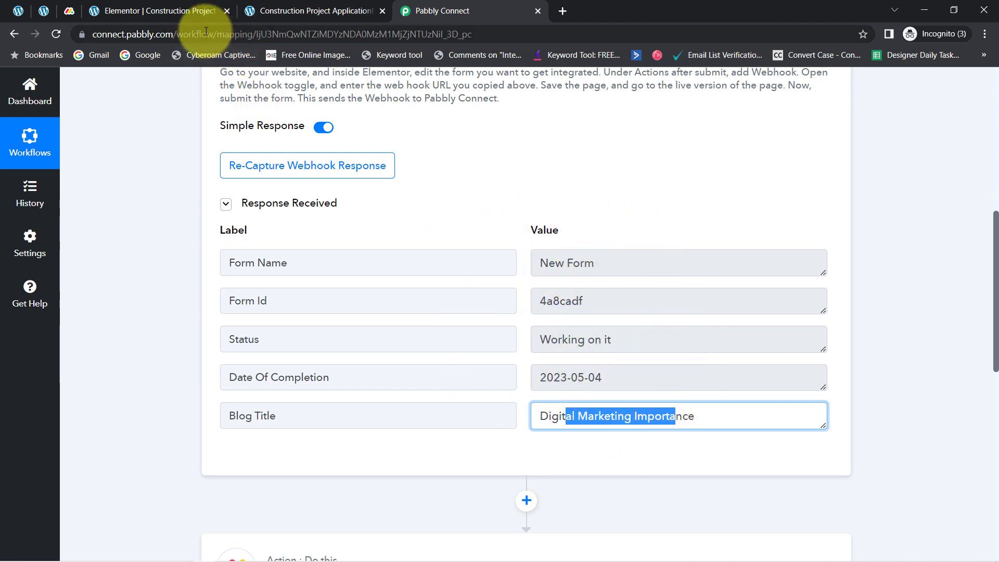
left_click(323, 6)
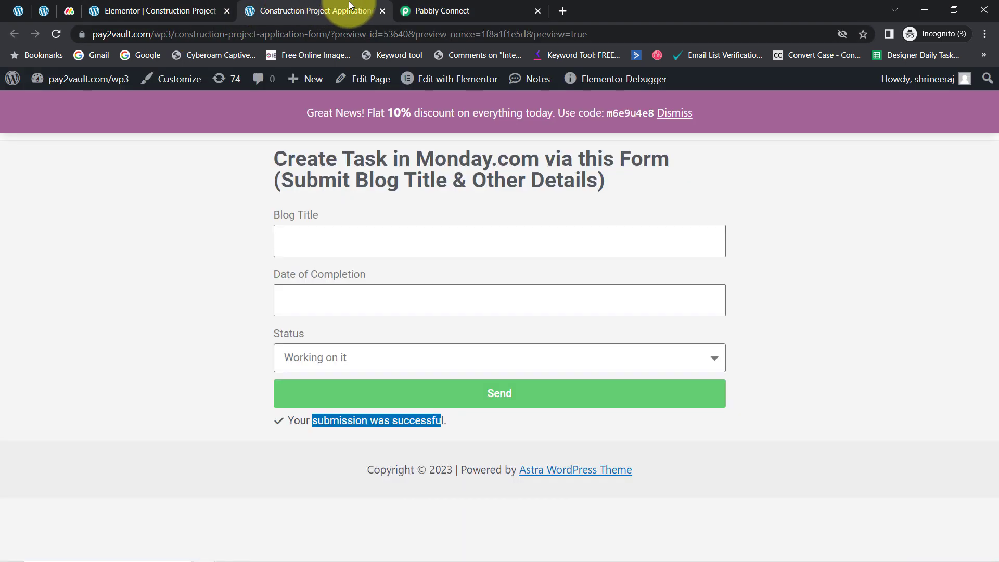
left_click(427, 6)
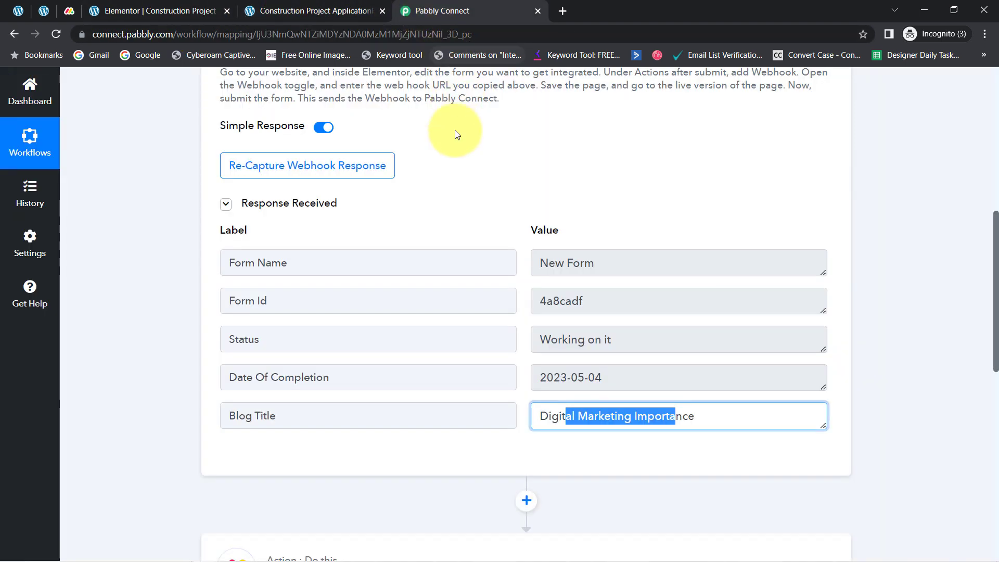
Step: Review the Elementor trigger's setup and captured webhook response alongside the submitted form page
scroll(989, 271, "up", 10)
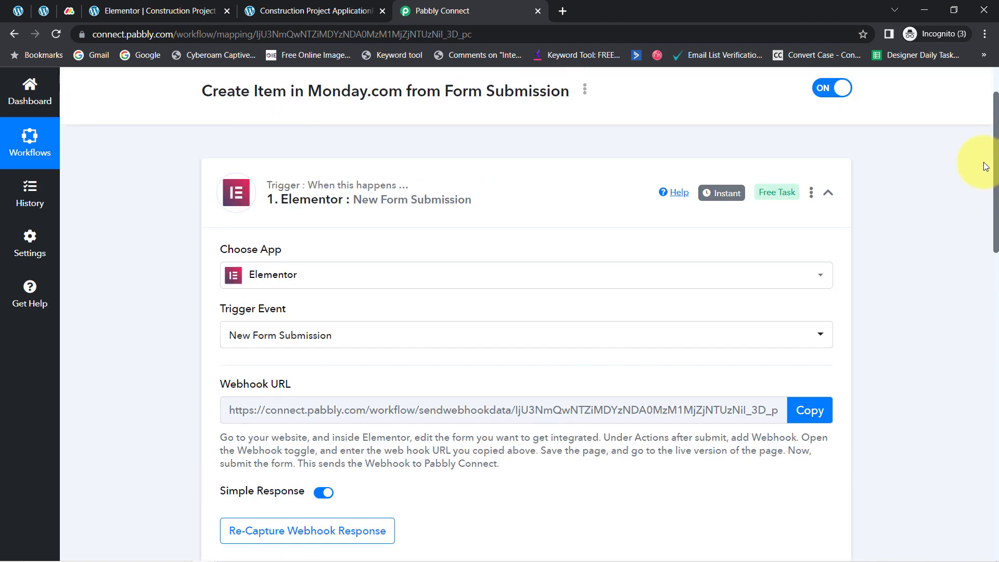
left_click(296, 9)
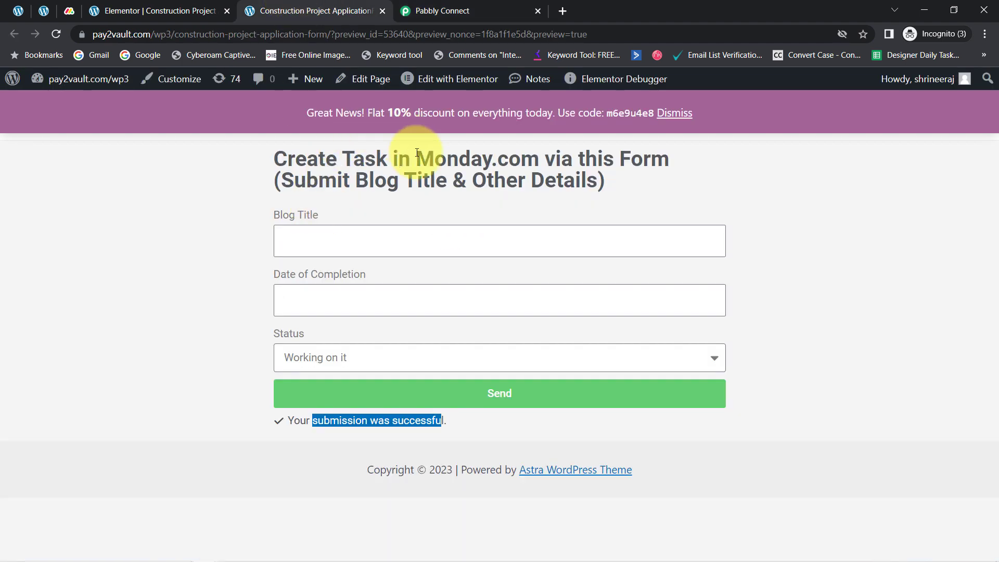
left_click(443, 10)
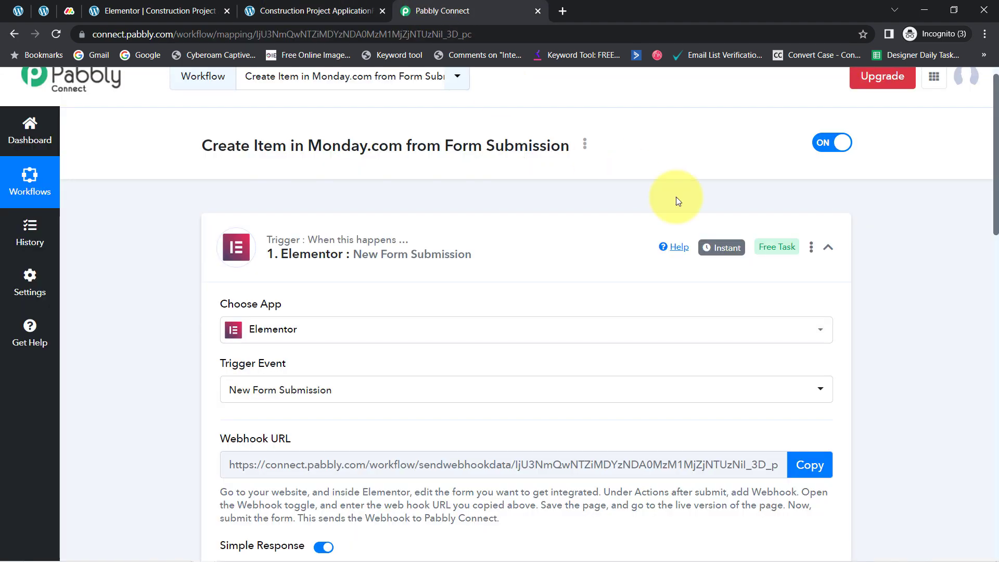
mouse_move(712, 255)
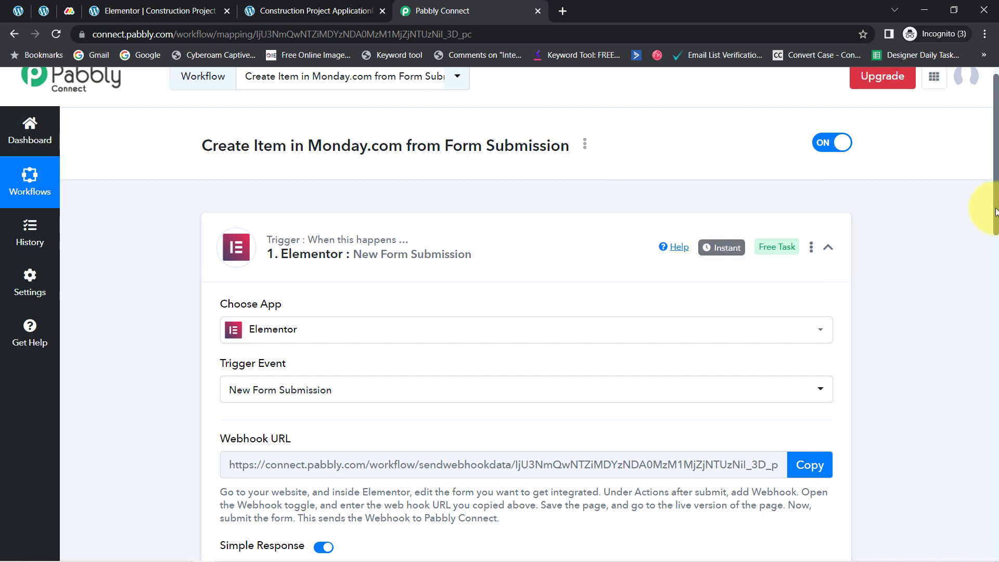
left_click_drag(996, 211, 984, 333)
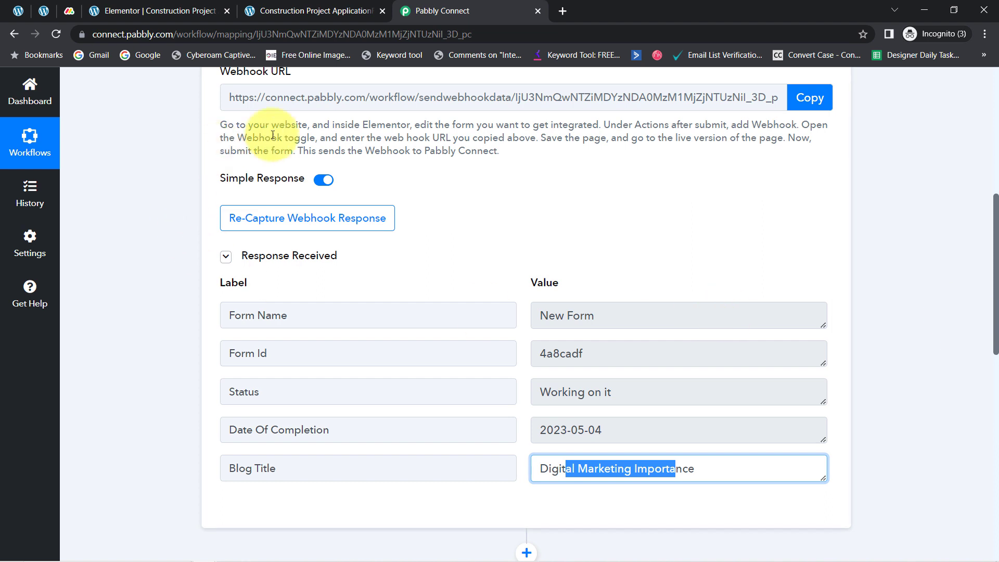
left_click(241, 5)
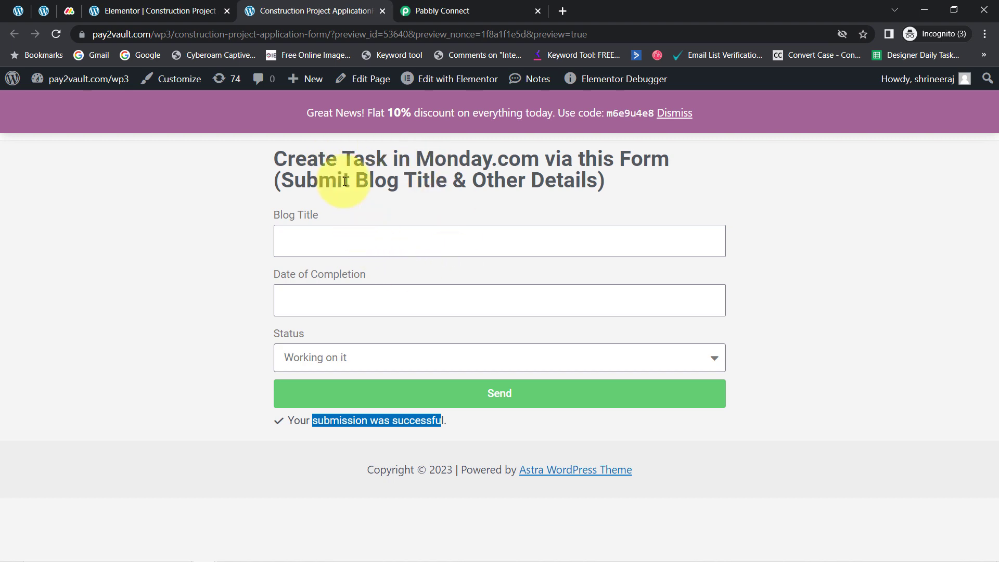
left_click(443, 10)
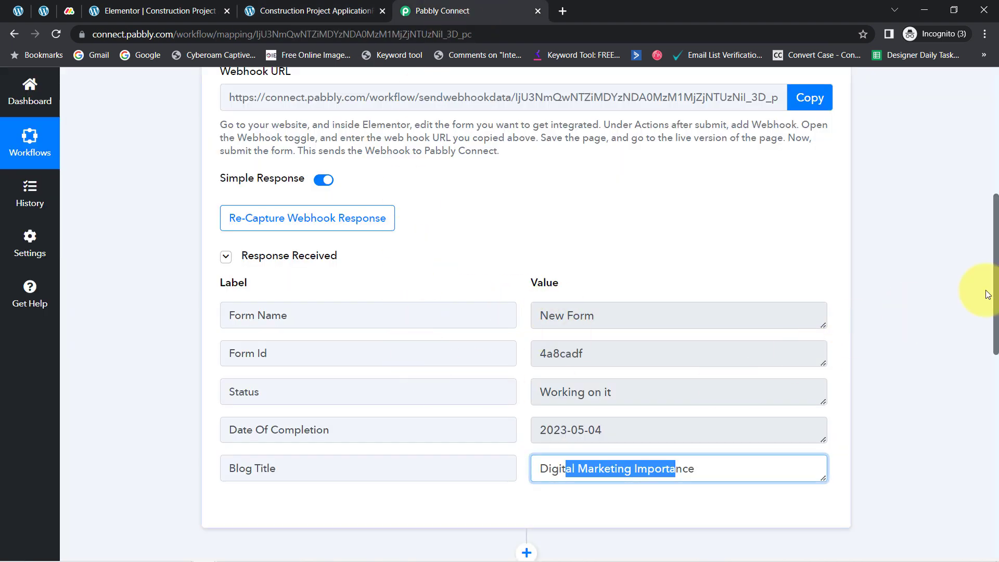
Step: Set the Monday.com action's event to Create Item
left_click_drag(996, 270, 972, 416)
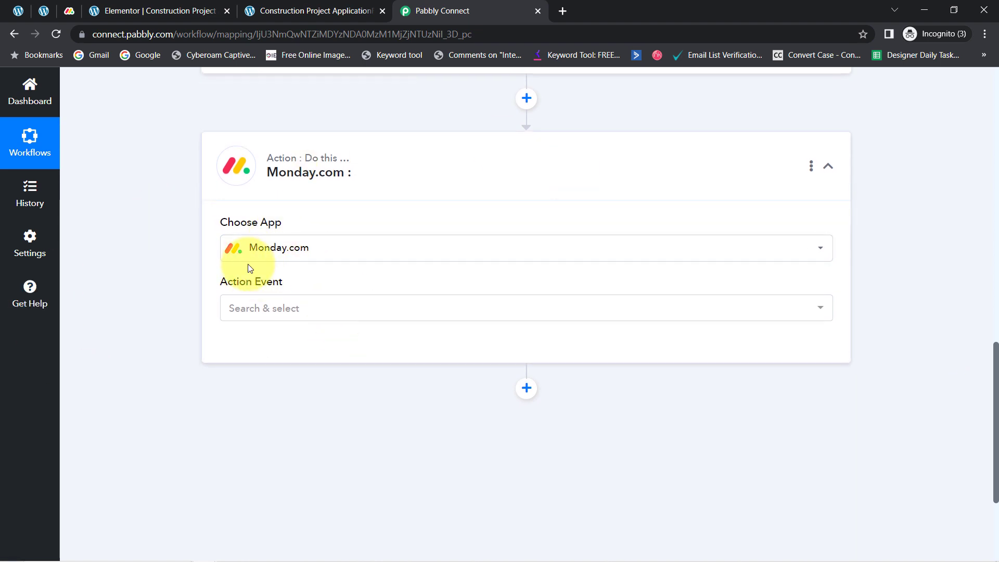
left_click(246, 319)
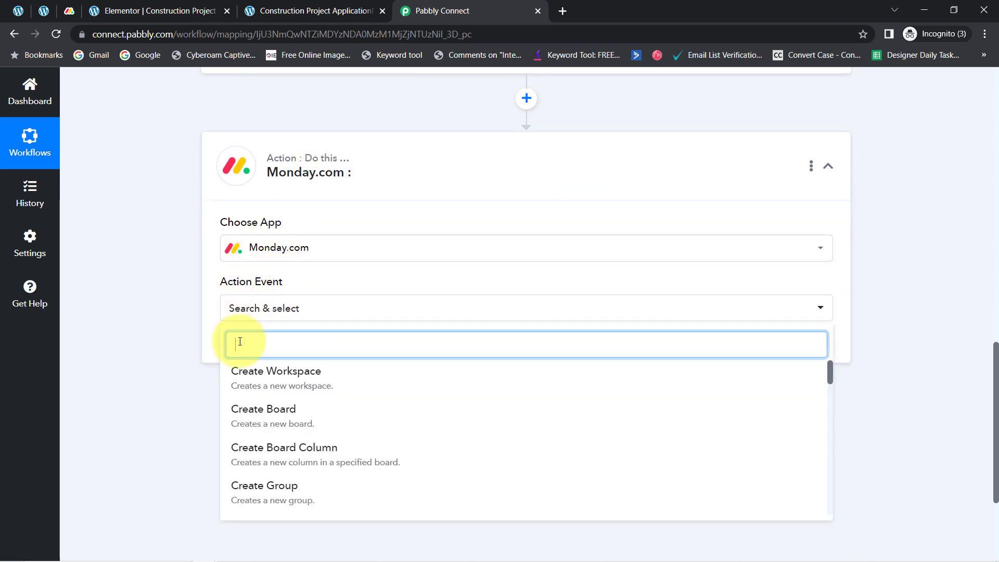
type("crea")
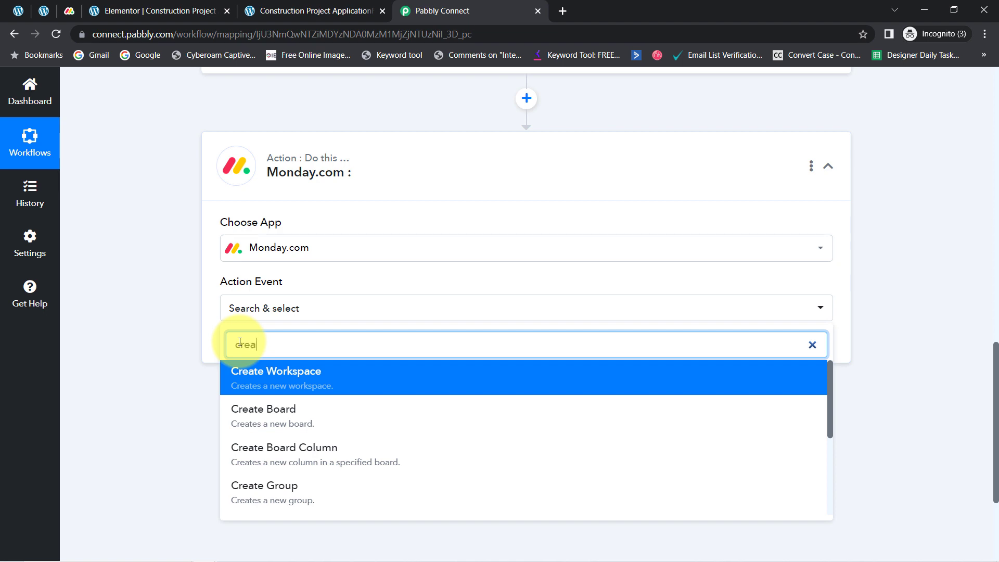
type("te a")
key("BackSpace")
key("BackSpace")
key("BackSpace")
key("BackSpace")
key("BackSpace")
key("BackSpace")
key("BackSpace")
key("BackSpace")
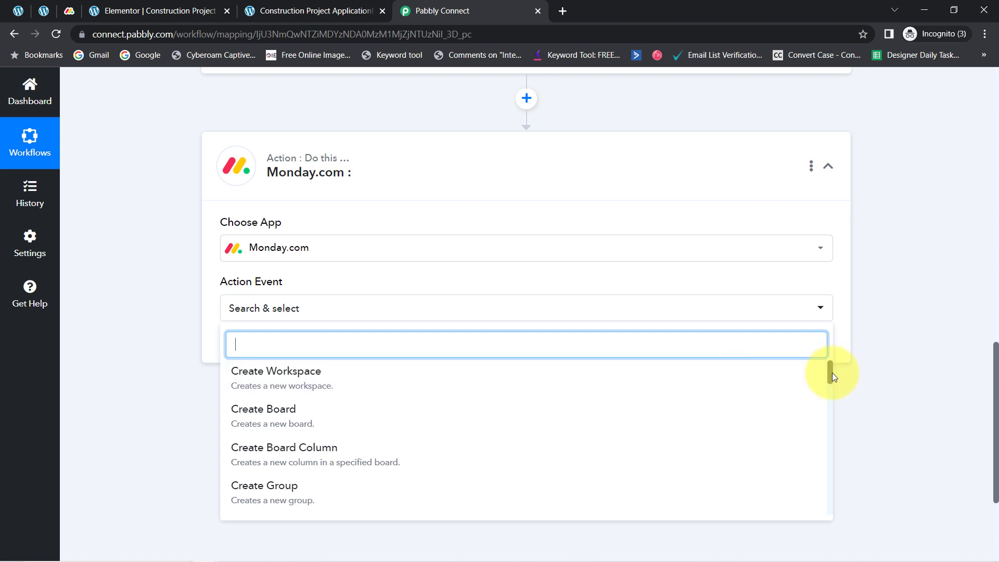
left_click_drag(830, 372, 829, 384)
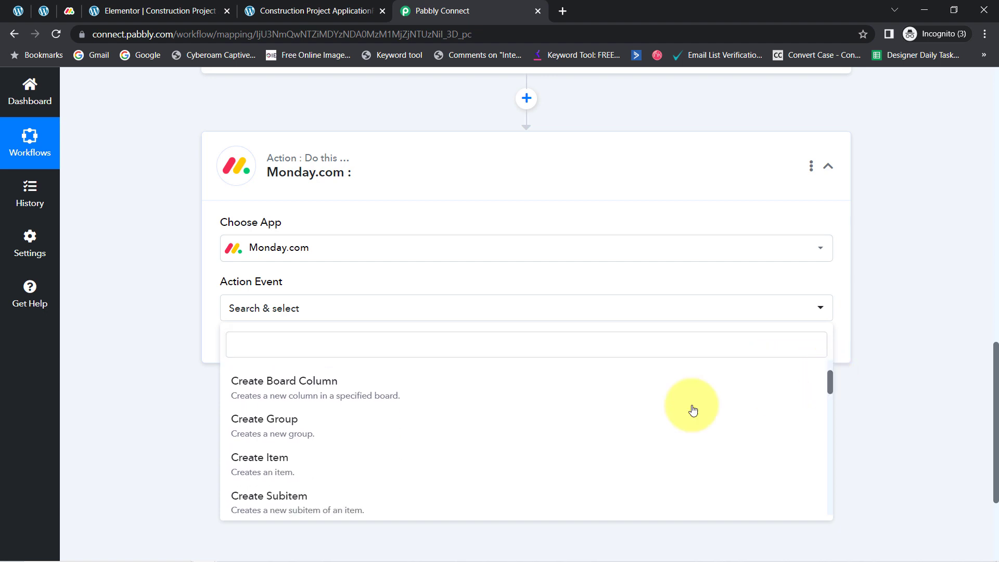
left_click(288, 469)
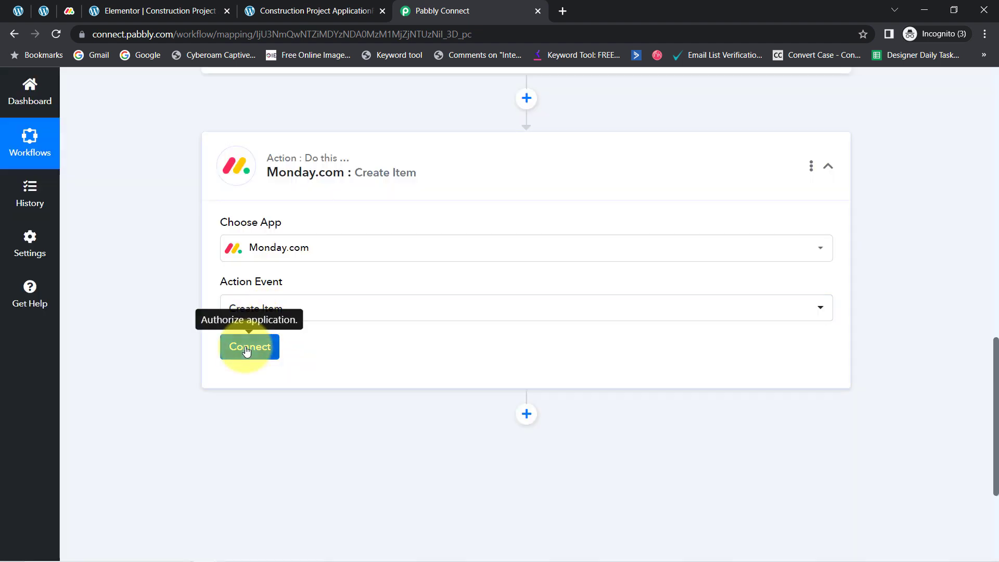
Step: Start connecting the Monday.com action with the Add New Connection option
left_click(247, 349)
left_click(566, 207)
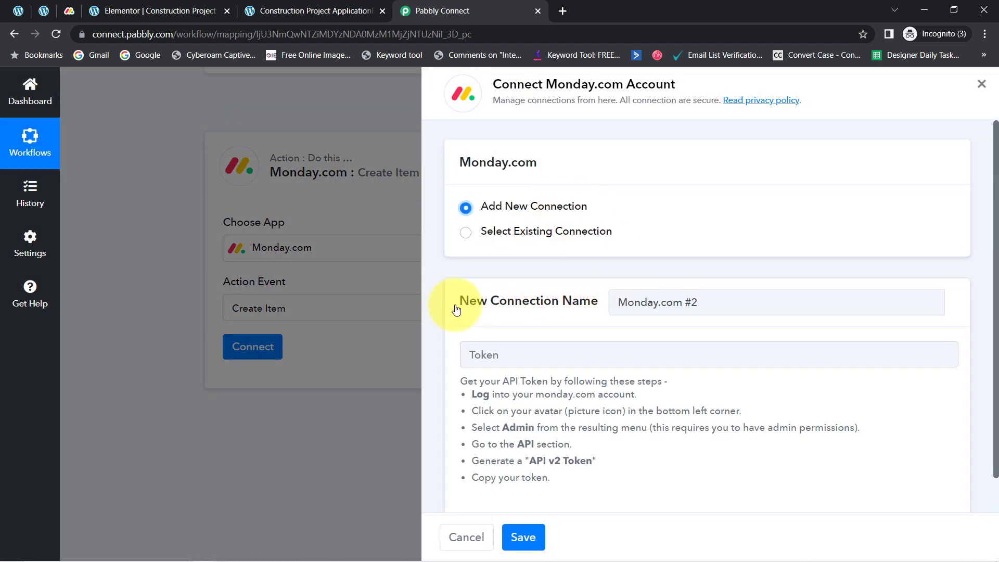
left_click_drag(457, 302, 553, 304)
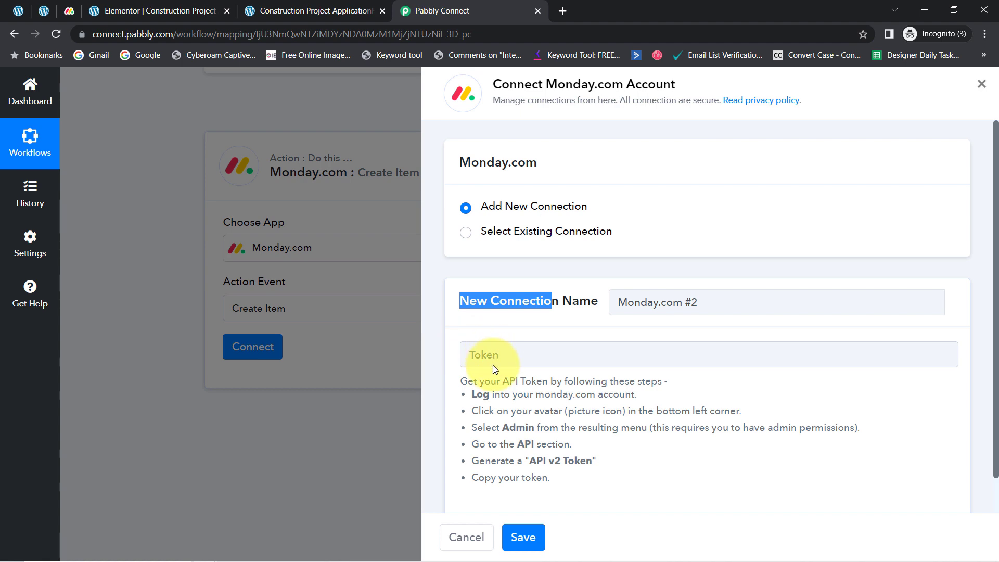
Step: Switch to Monday.com and copy the personal API token from the account's administration settings
left_click(65, 11)
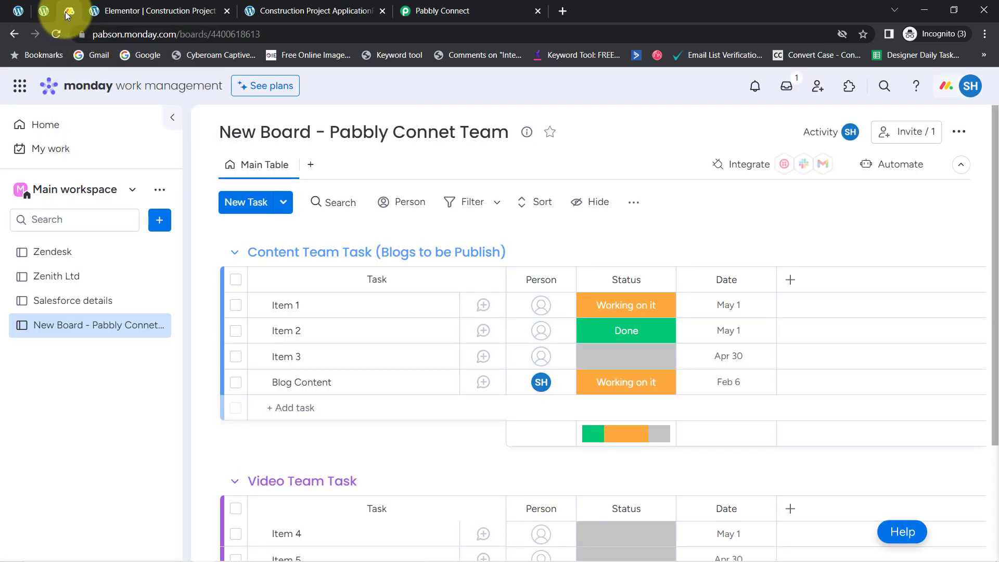
left_click(972, 90)
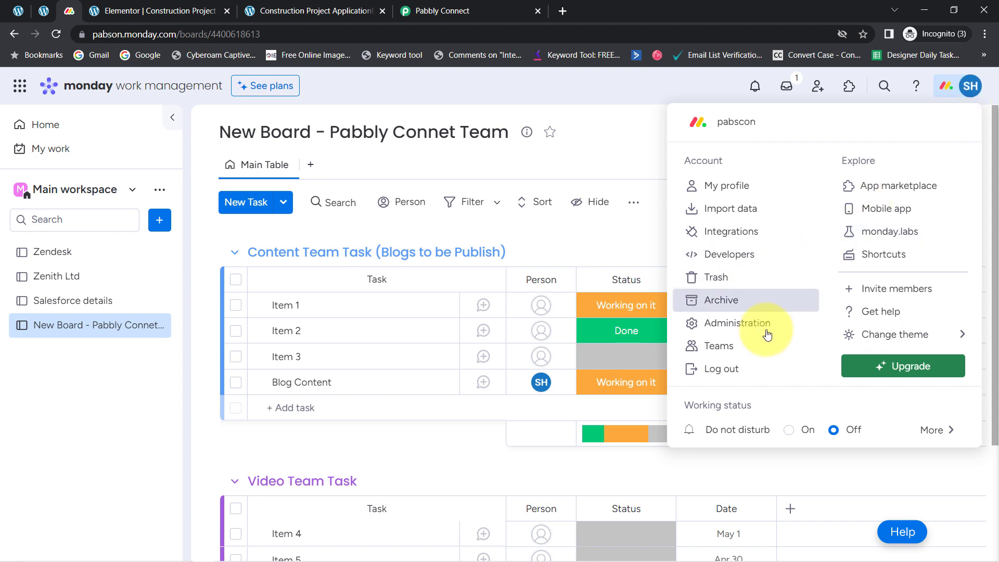
left_click(727, 327)
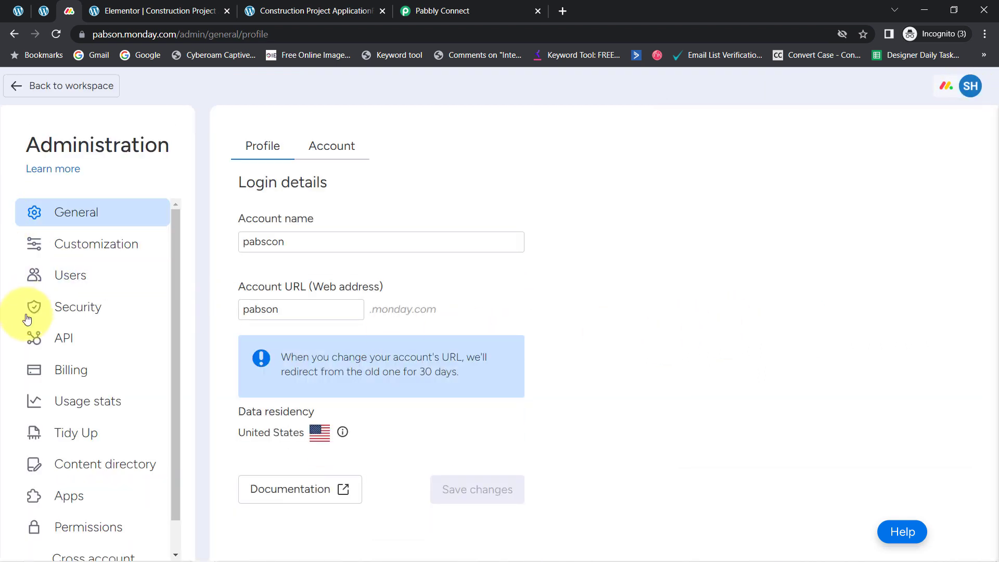
left_click(61, 341)
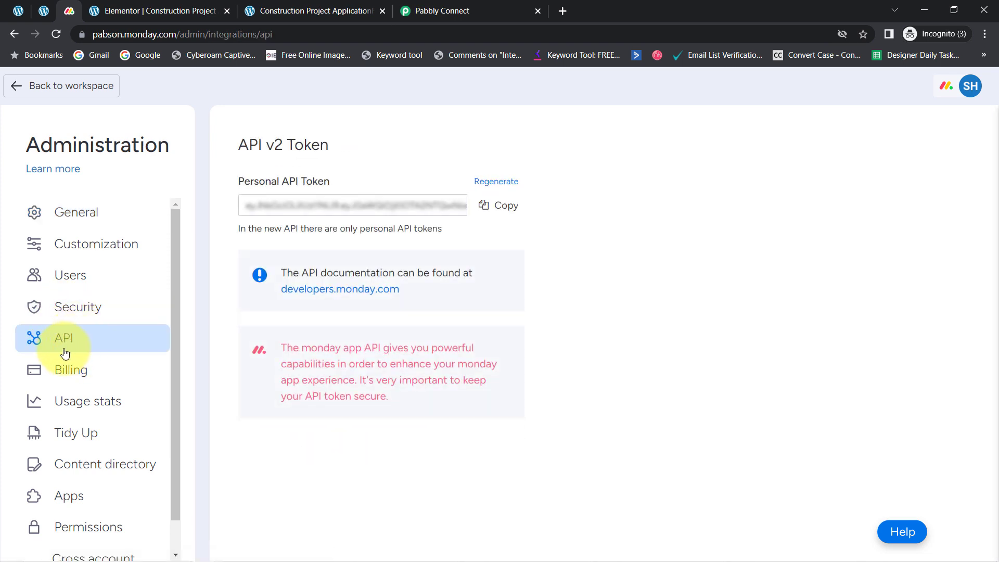
left_click(493, 214)
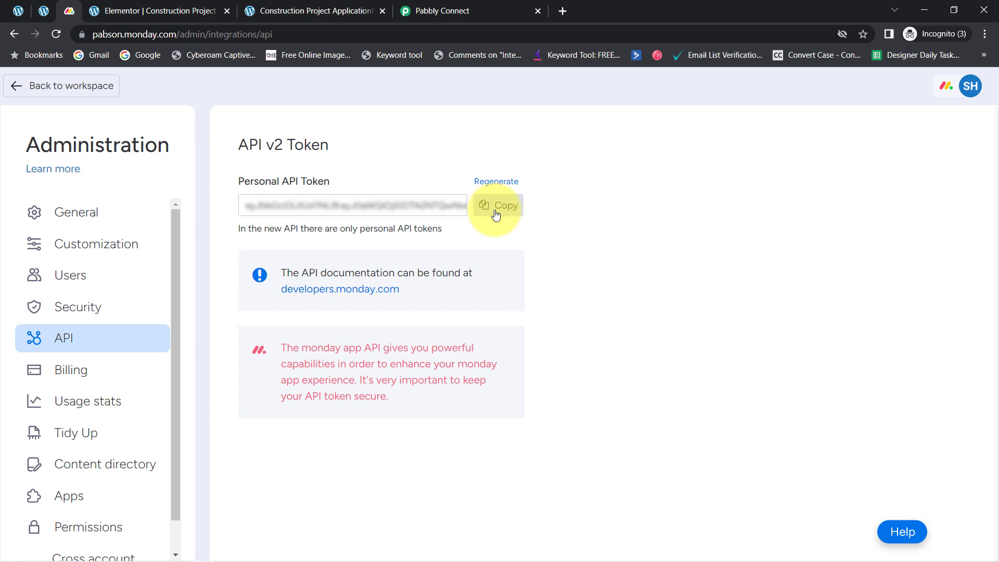
Step: Return to Pabbly Connect, paste the API token into the new Monday.com connection's Token field and save the connection
left_click(489, 5)
left_click(542, 362)
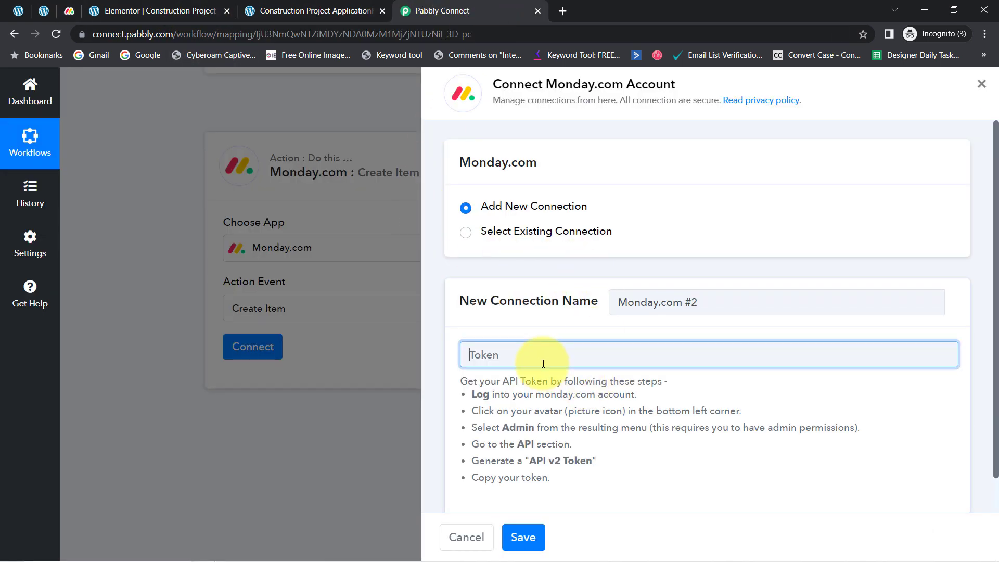
key("ctrl+v")
left_click(520, 537)
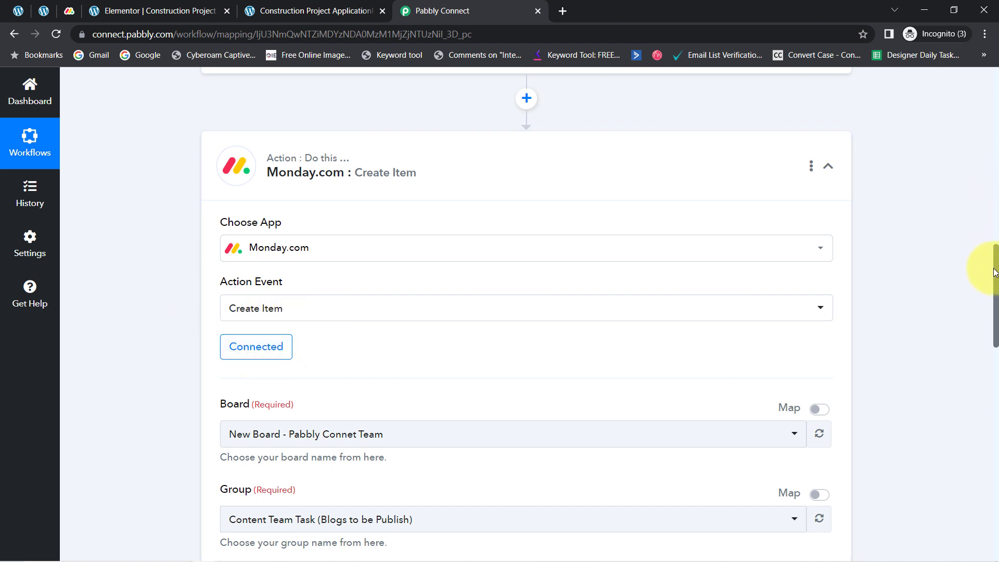
Step: Choose "New Board - Pabbly Connet Team" as the item's board, checking the board's name in Monday.com
left_click_drag(995, 272, 995, 312)
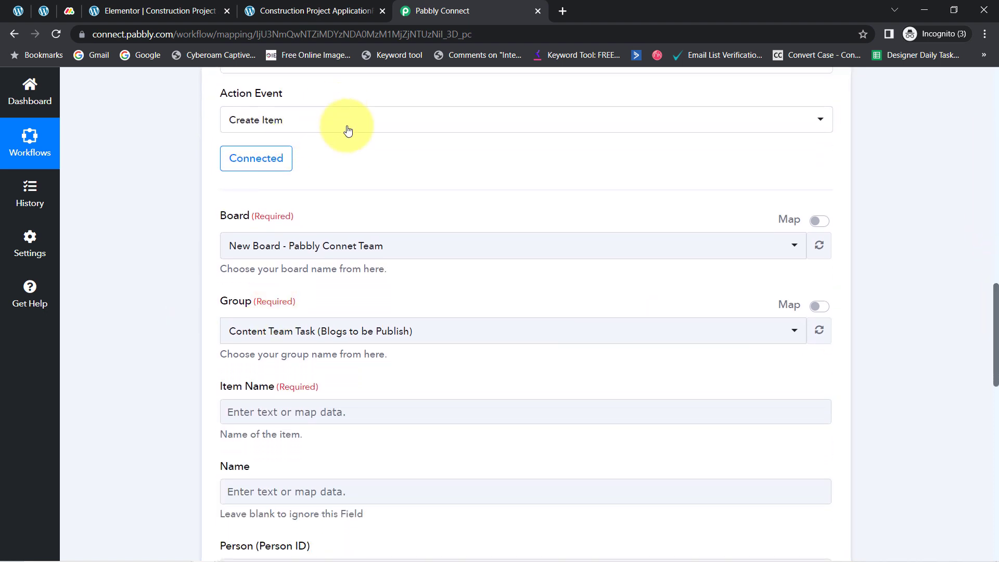
left_click(297, 246)
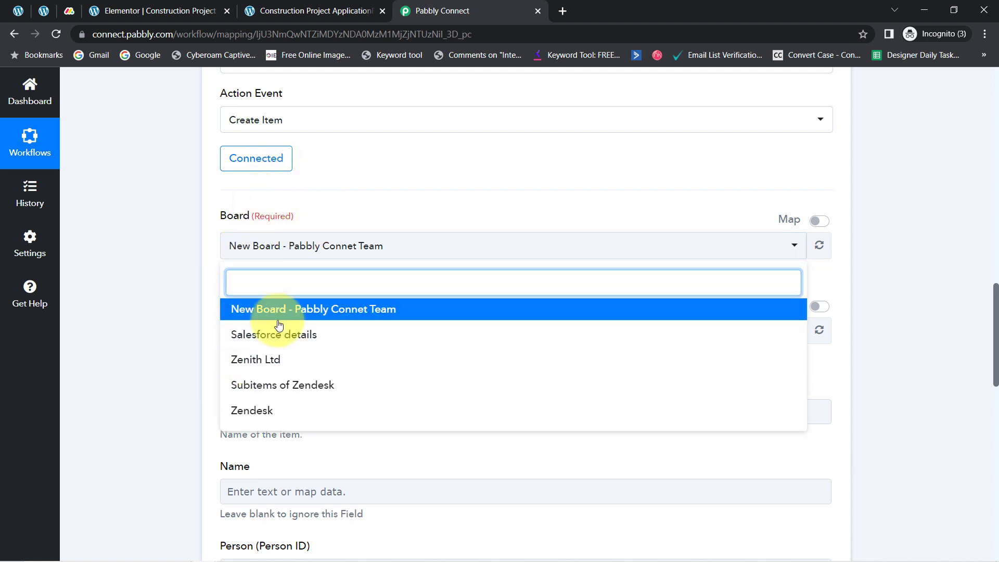
left_click(70, 11)
left_click(36, 87)
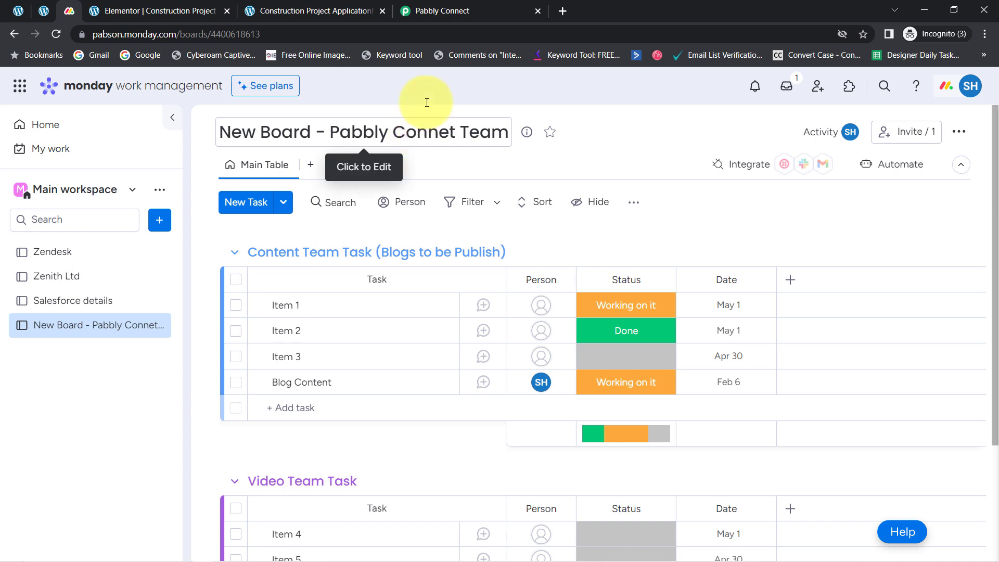
left_click(416, 10)
left_click(271, 311)
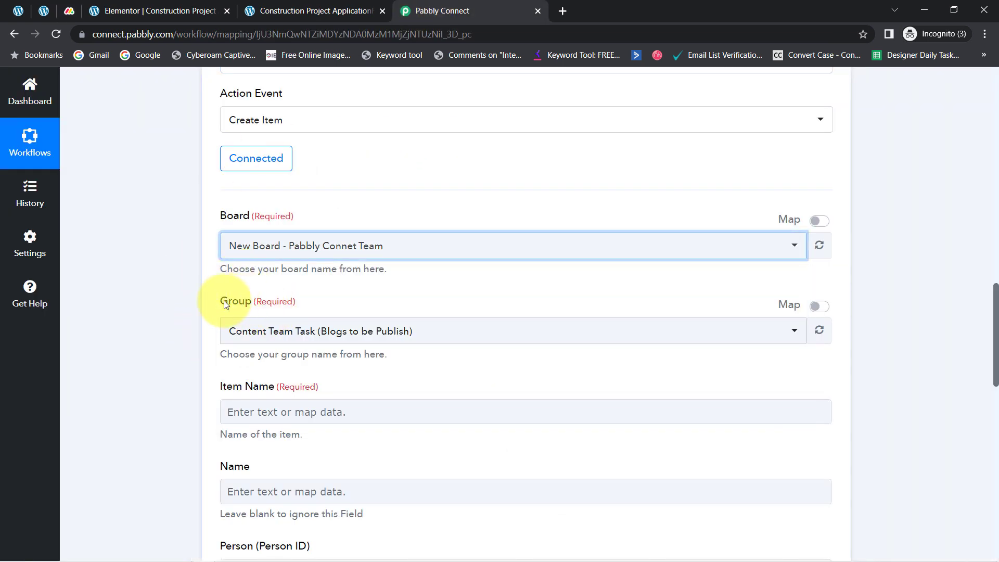
Step: Check the board's groups in Monday.com and choose "Content Team Task (Blogs to be Publish)" as the item's group
left_click_drag(221, 301, 257, 303)
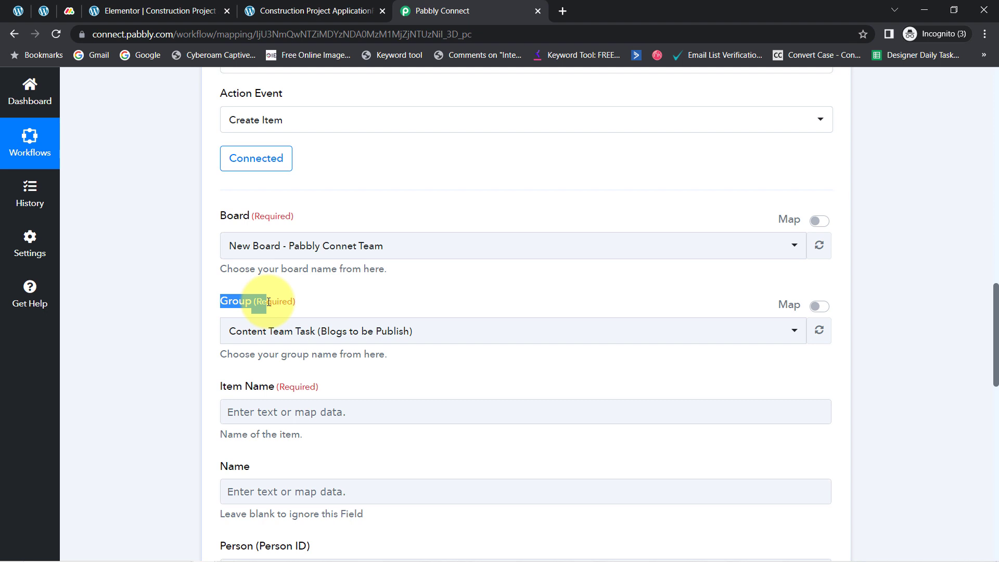
left_click(72, 11)
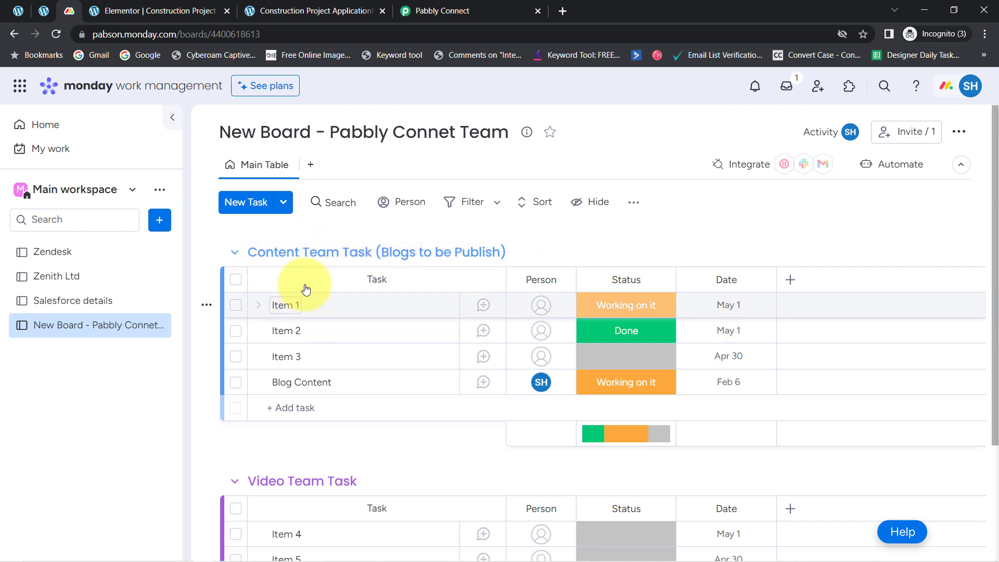
left_click(426, 6)
left_click(241, 331)
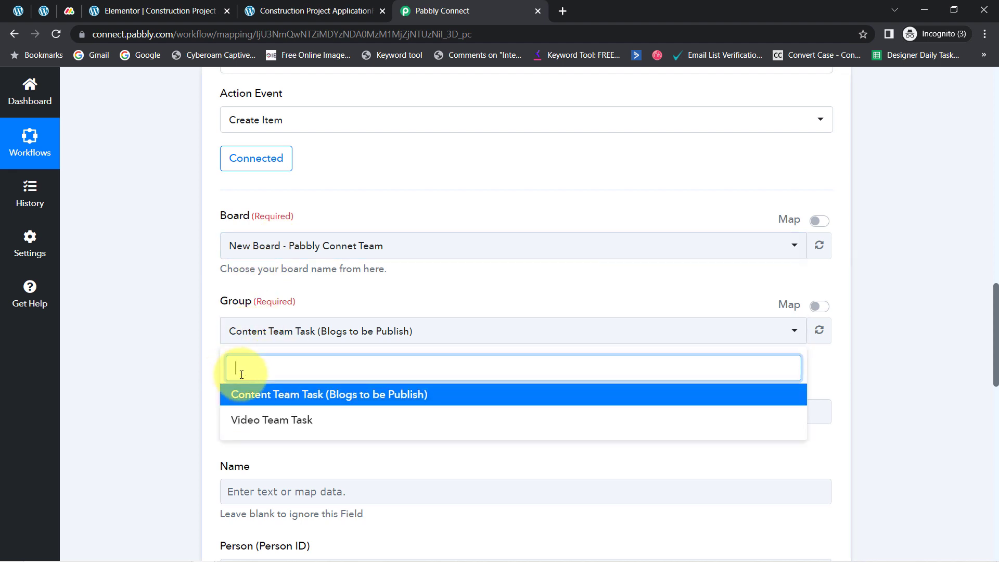
left_click(272, 396)
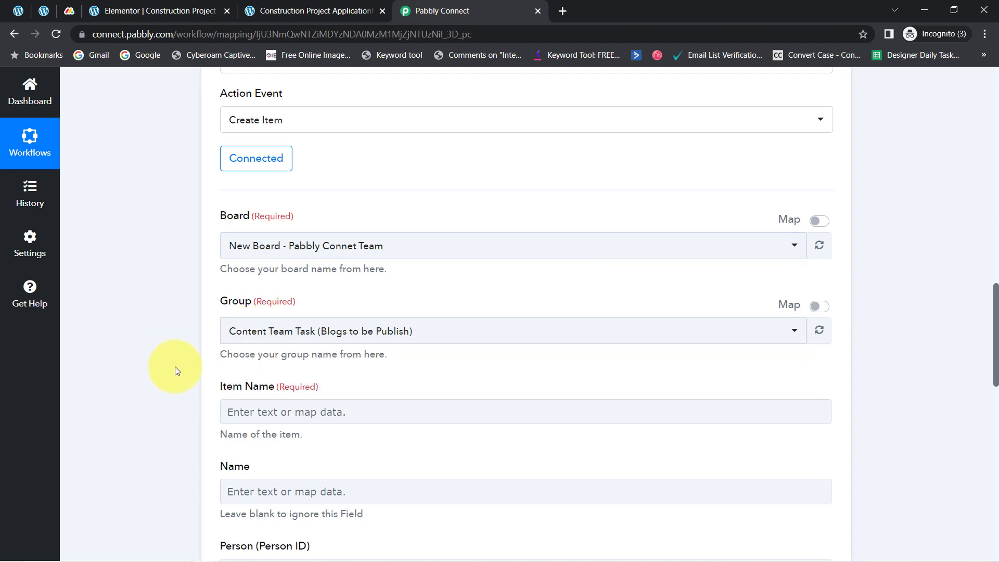
Step: Map the Blog Title from the Elementor form submission into the Item Name field
left_click_drag(997, 335, 983, 374)
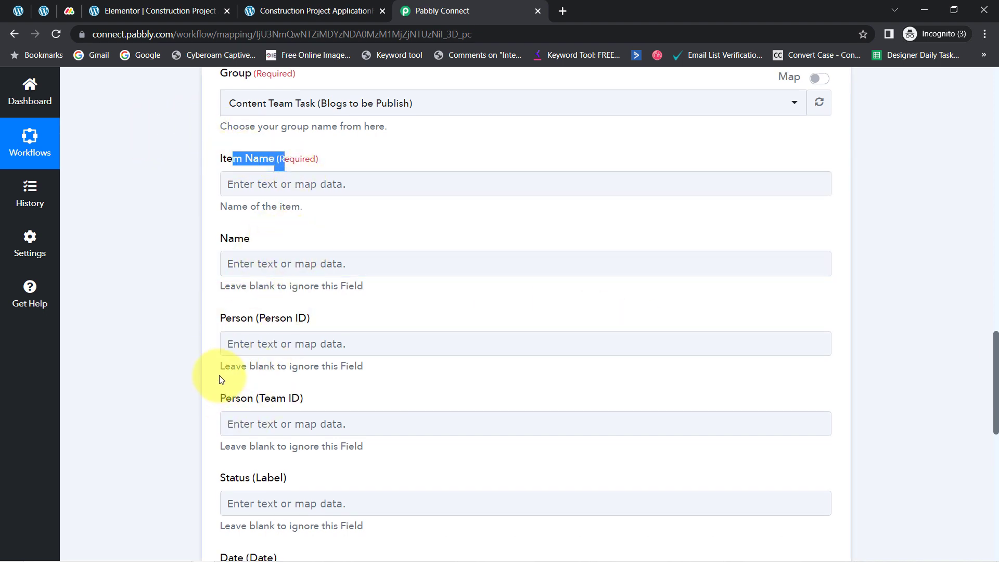
left_click(180, 240)
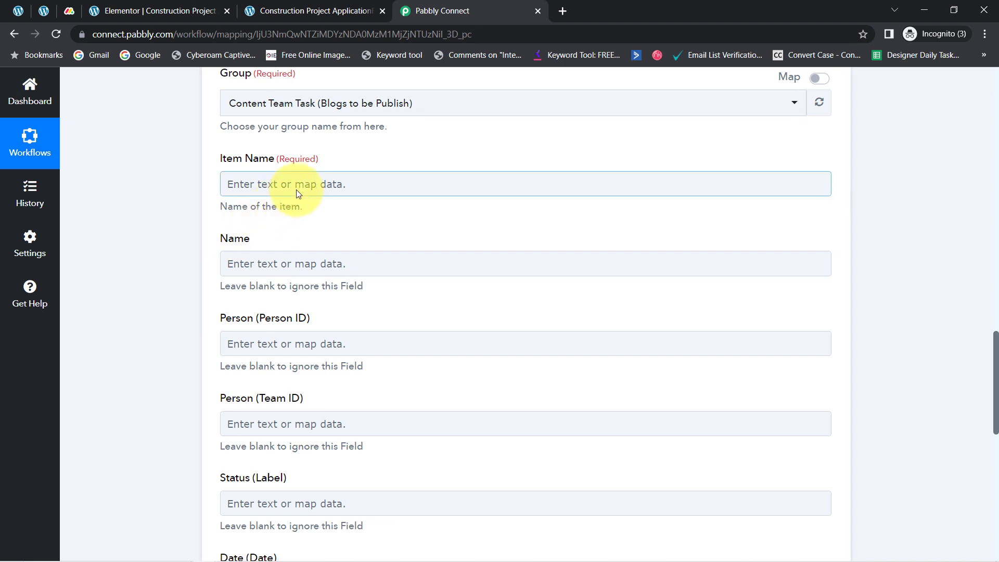
left_click(252, 183)
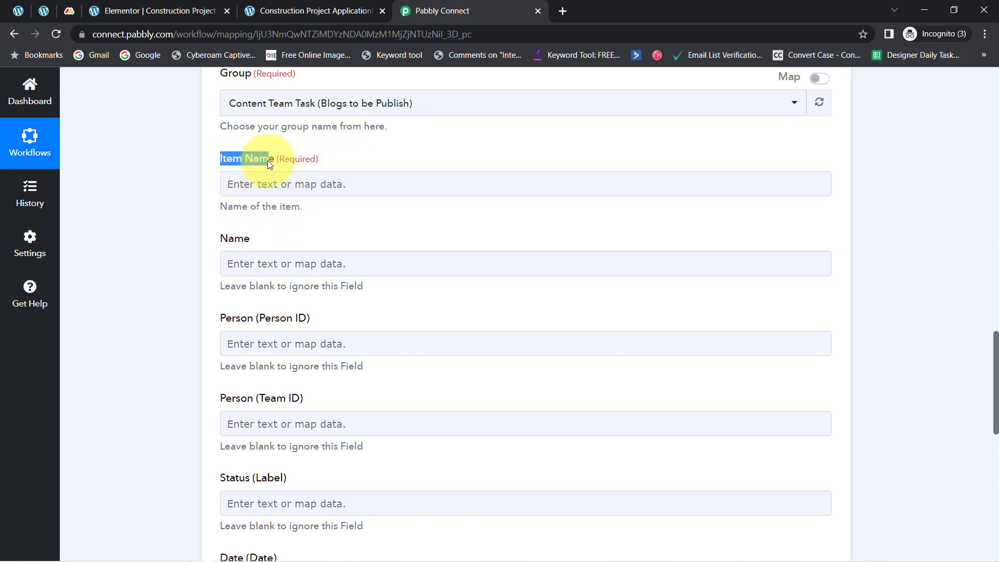
left_click(276, 185)
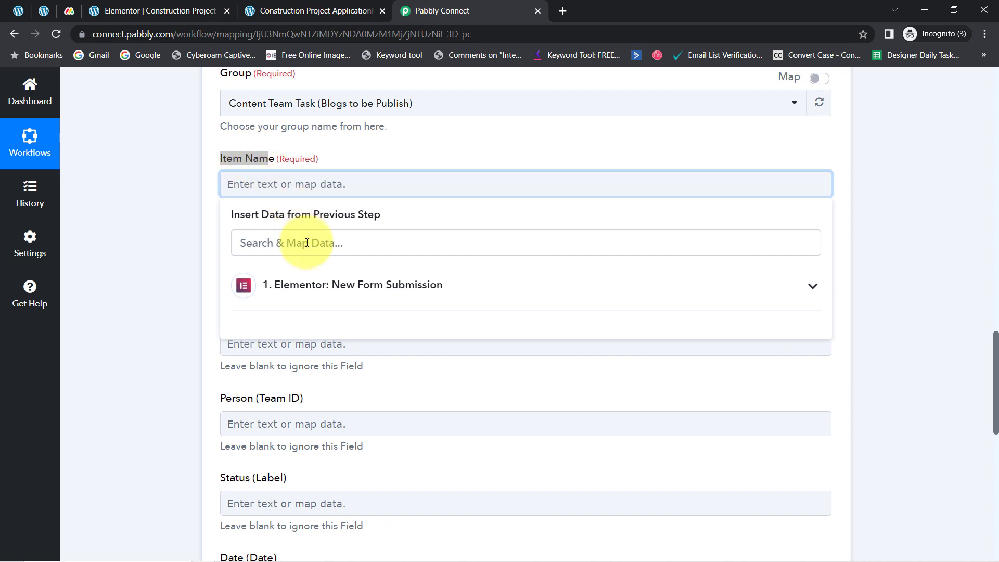
left_click(313, 286)
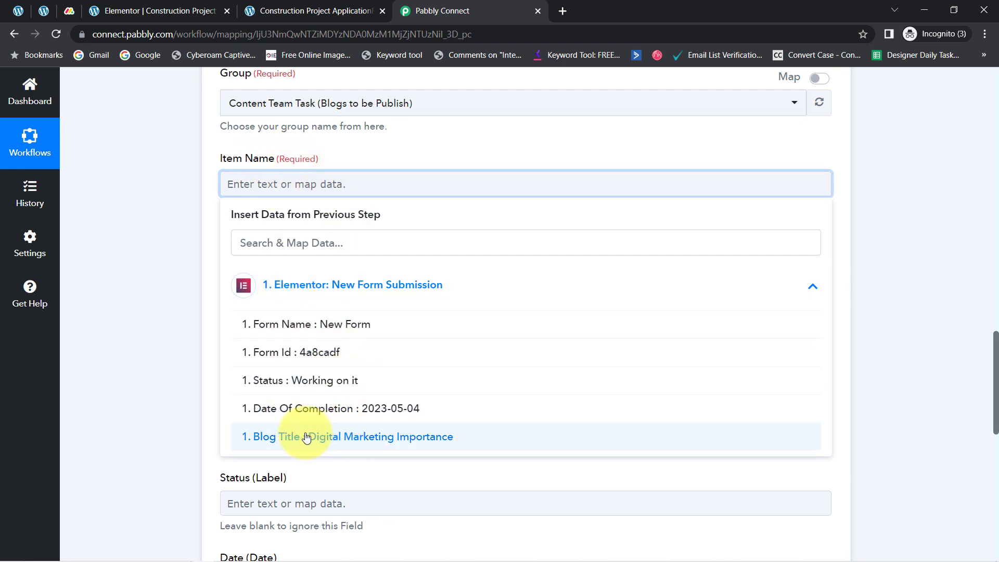
left_click(361, 442)
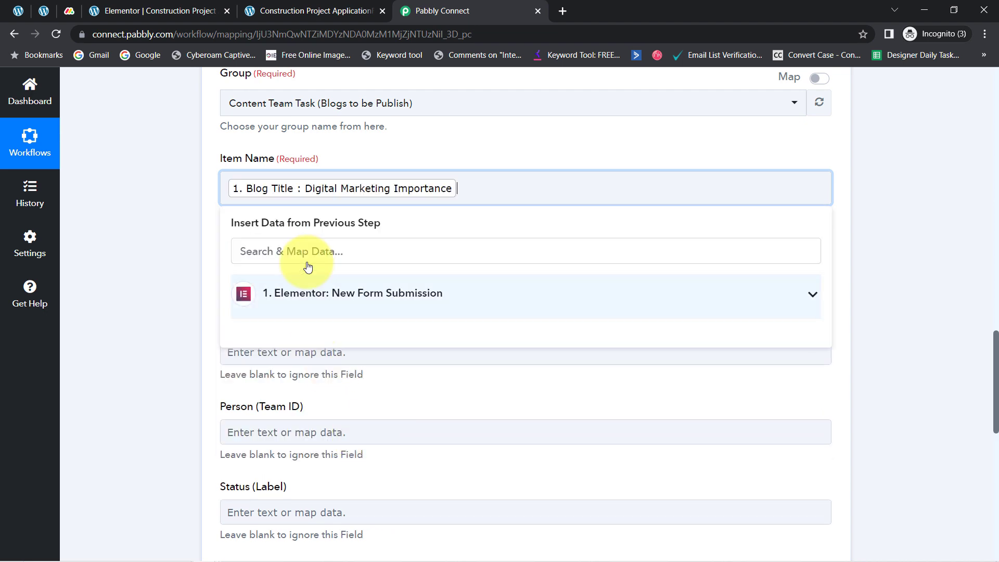
left_click(168, 202)
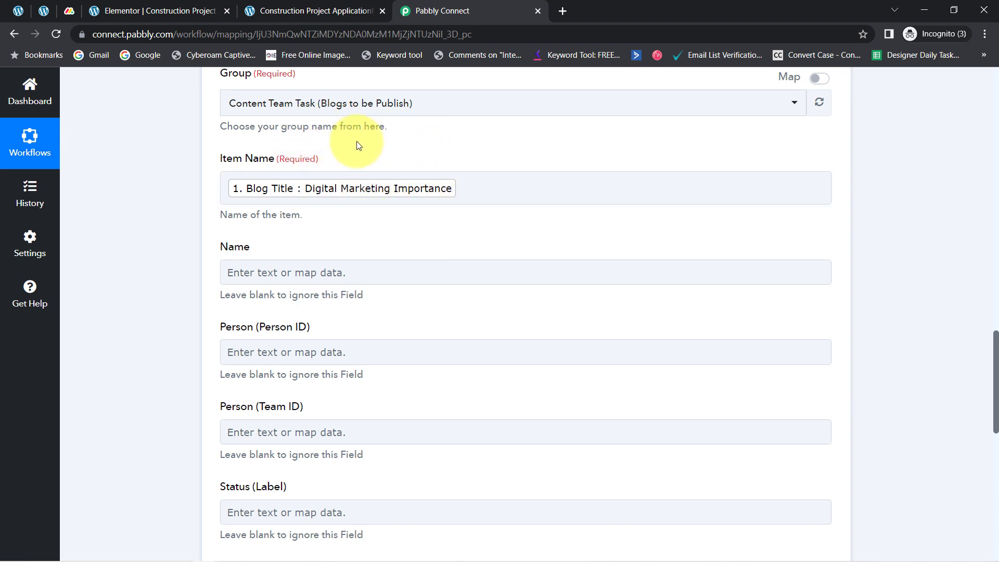
left_click(311, 193)
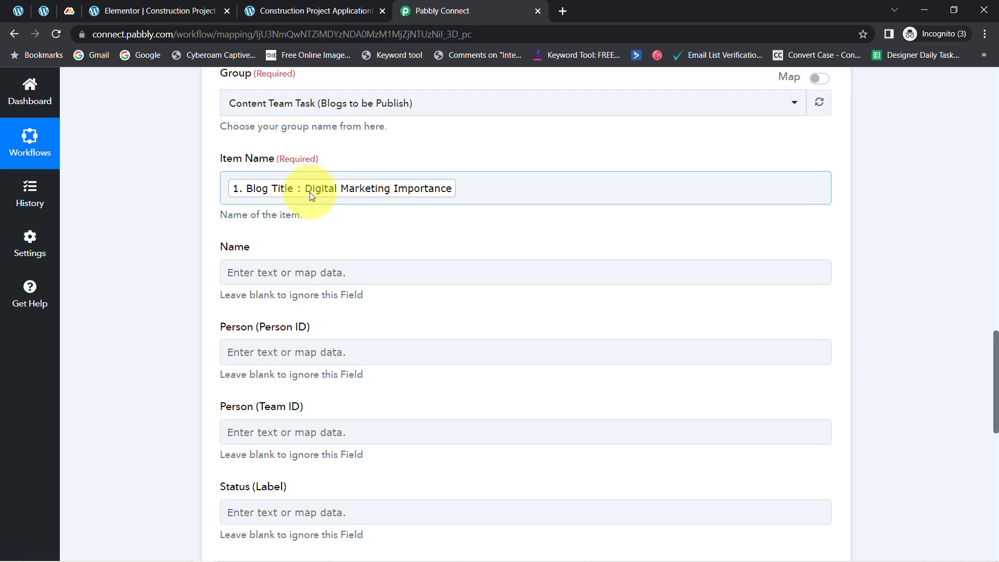
left_click(343, 216)
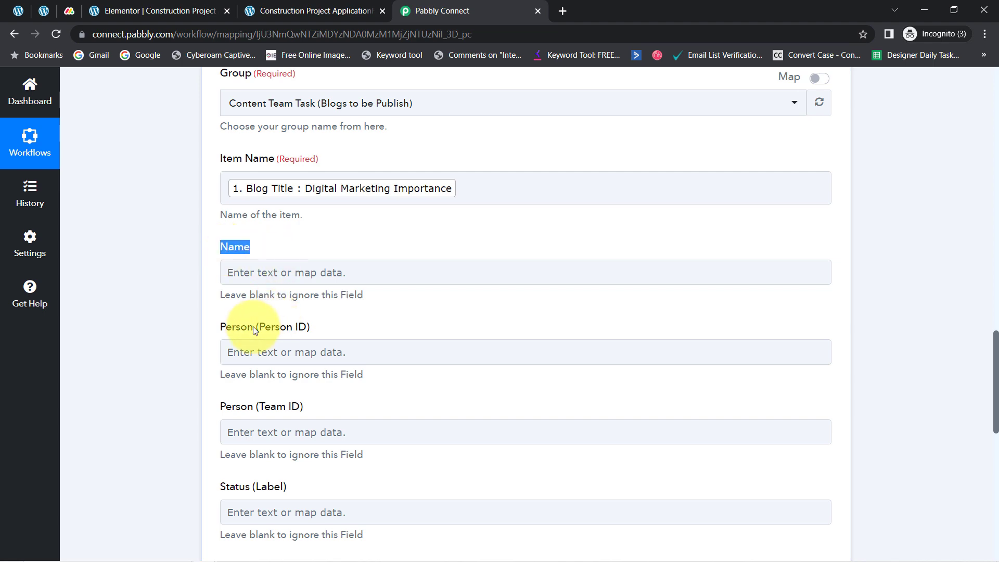
Step: Map the Status from the Elementor form submission into the Status (Label) field
left_click_drag(225, 408, 270, 408)
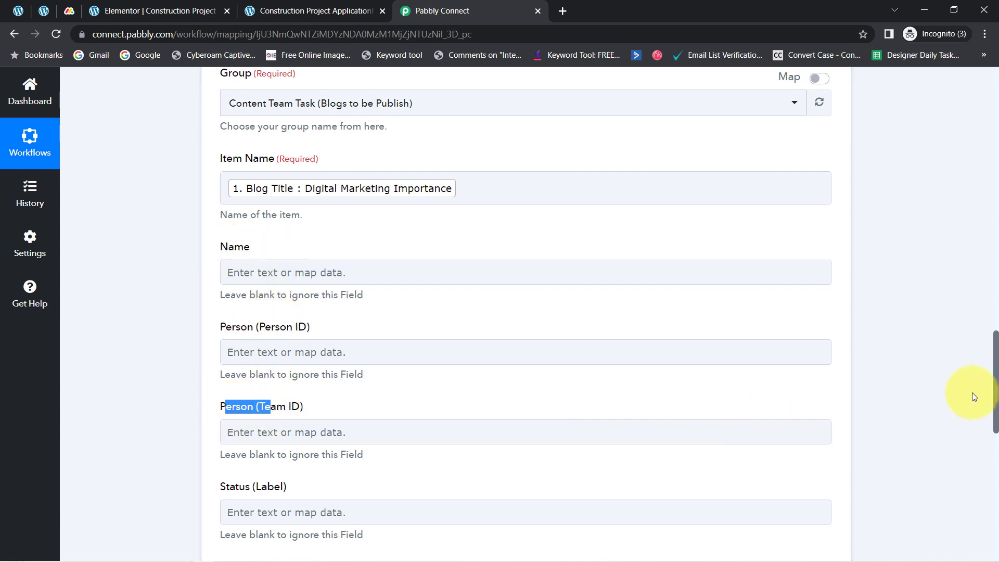
left_click_drag(995, 391, 986, 457)
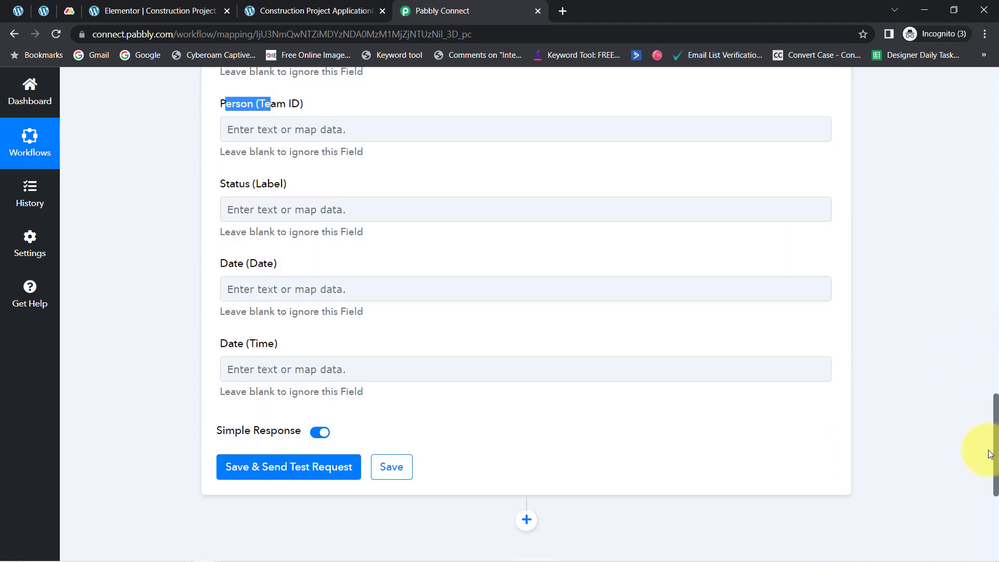
left_click(297, 212)
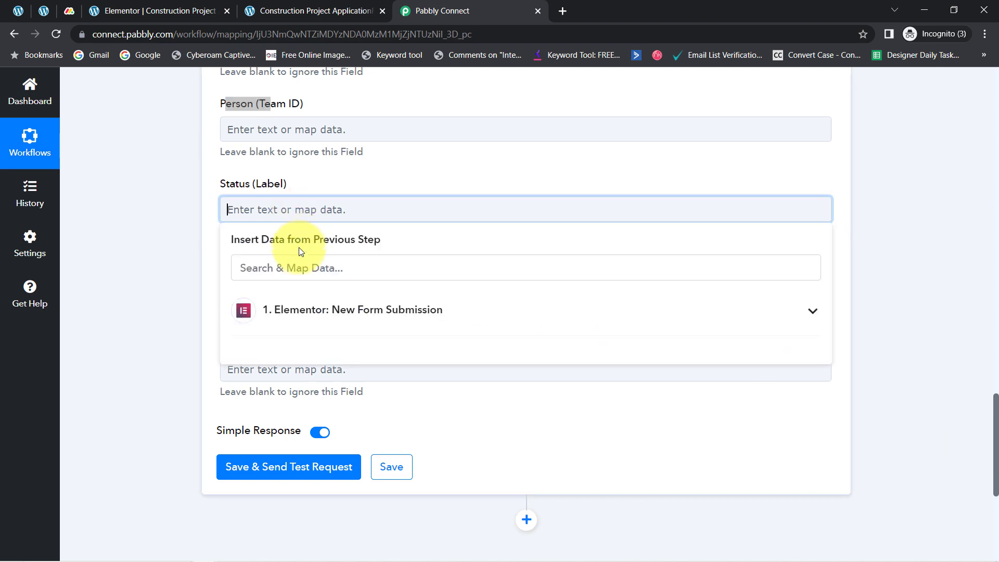
left_click(302, 315)
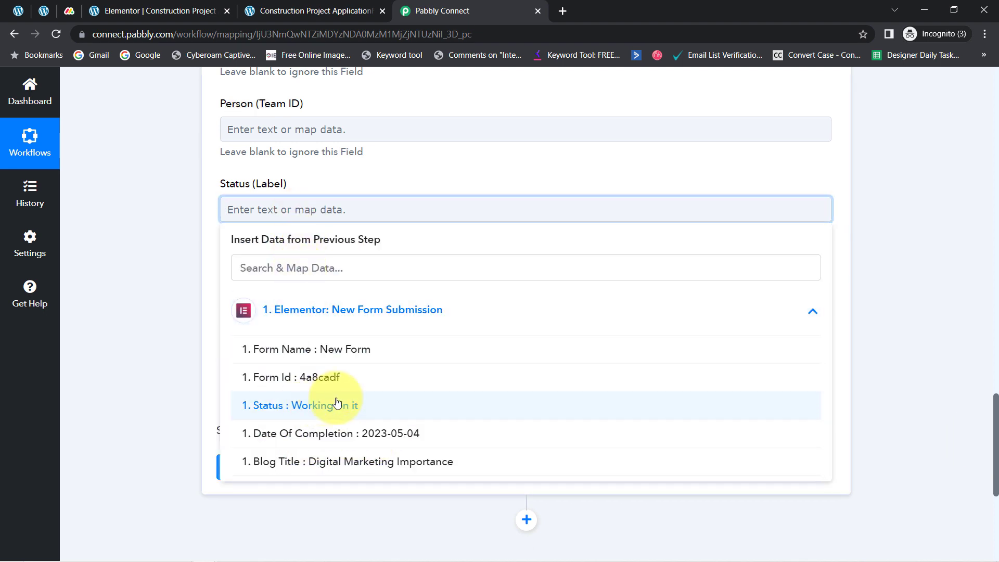
left_click(299, 408)
left_click(149, 256)
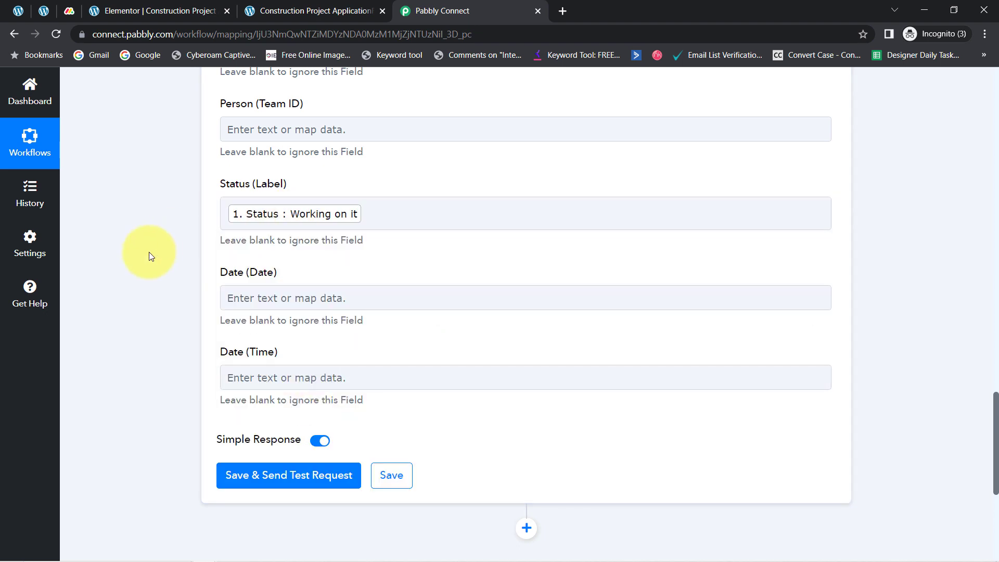
Step: Map the Date Of Completion from the Elementor form submission into the Date (Date) field
left_click(308, 297)
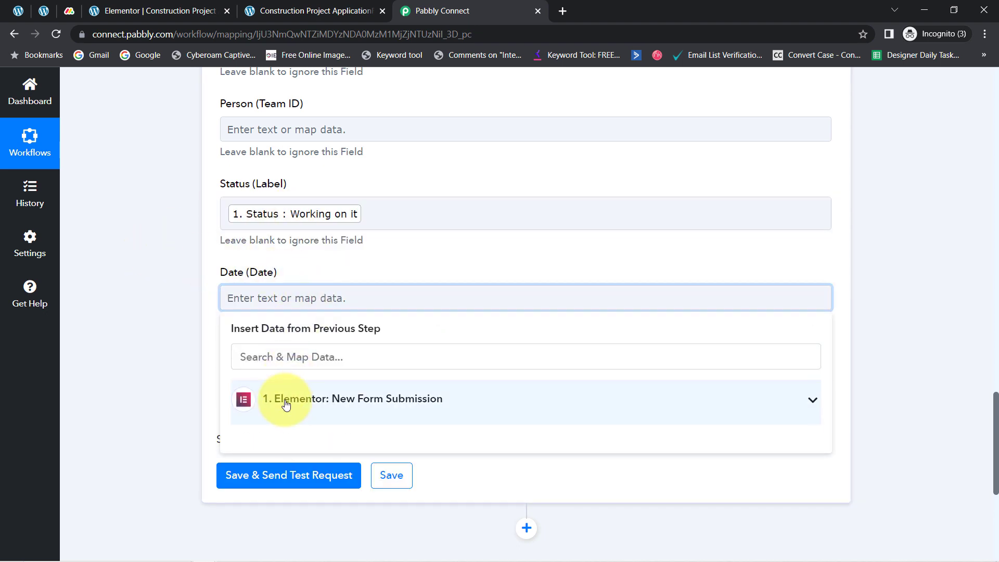
left_click(281, 400)
scroll(283, 445, "down", 1)
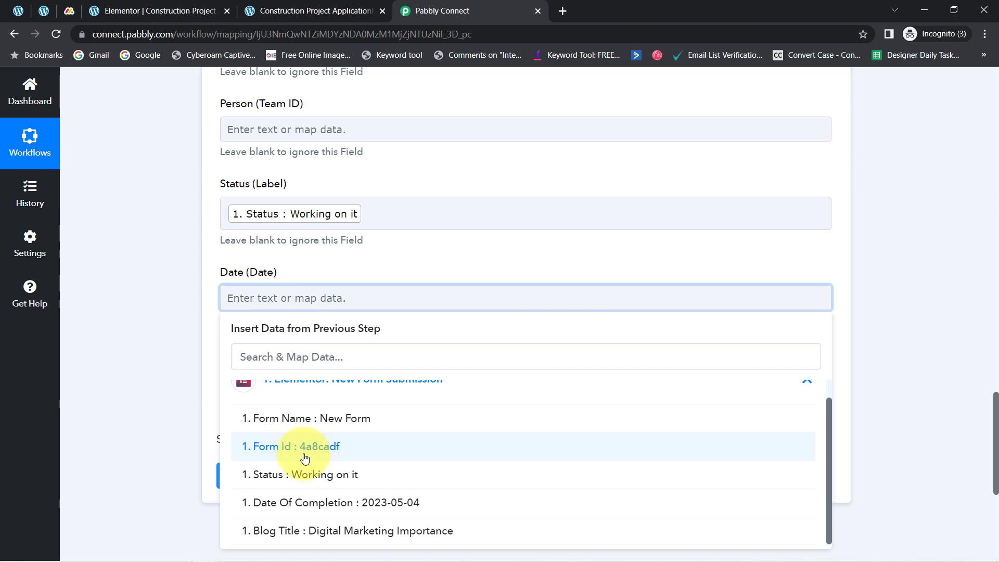
left_click(361, 503)
left_click(108, 332)
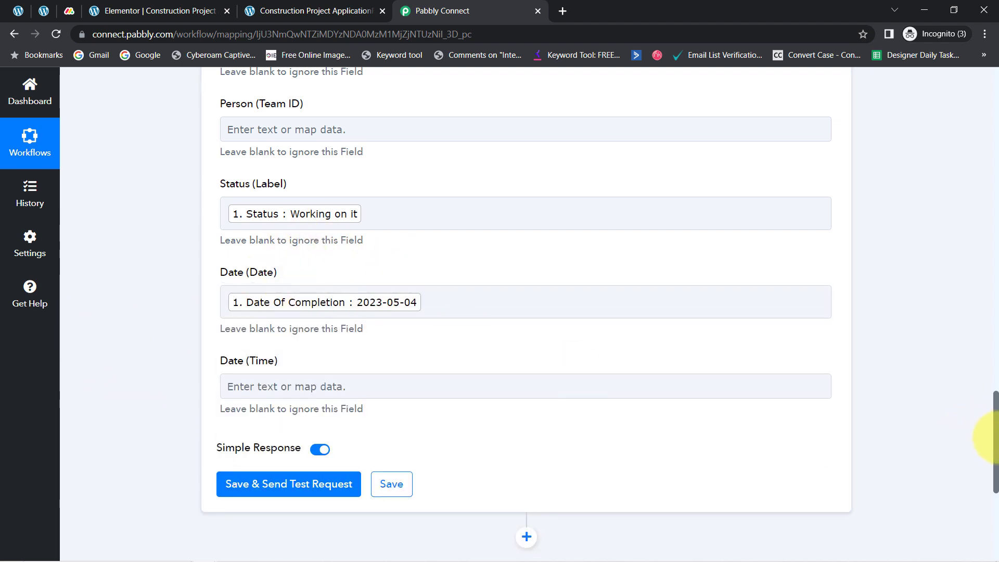
Step: Switch to Monday.com, filter the board by the assigned person and copy the user ID from the page address
left_click_drag(997, 442, 983, 393)
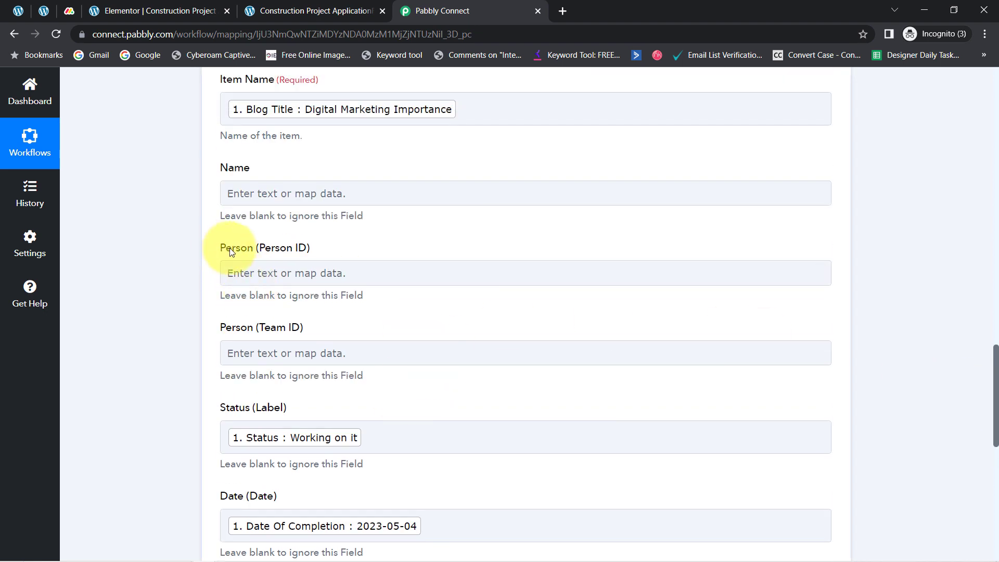
left_click_drag(303, 252, 308, 252)
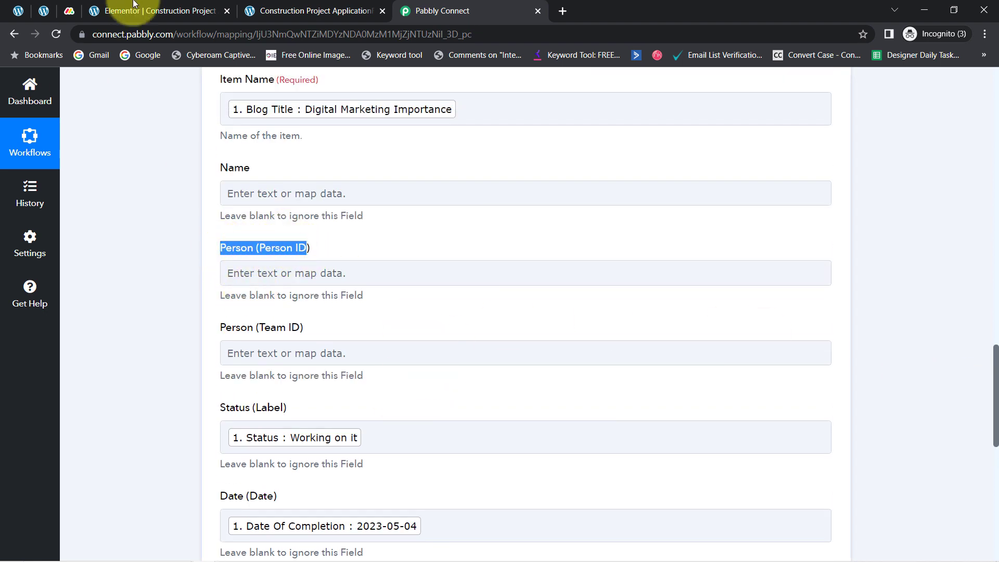
left_click(71, 9)
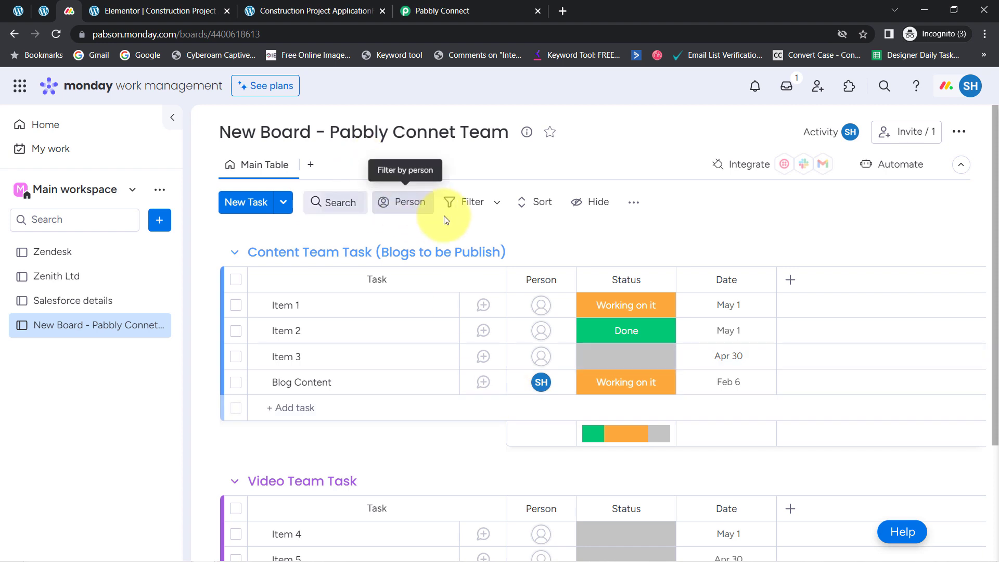
left_click(405, 208)
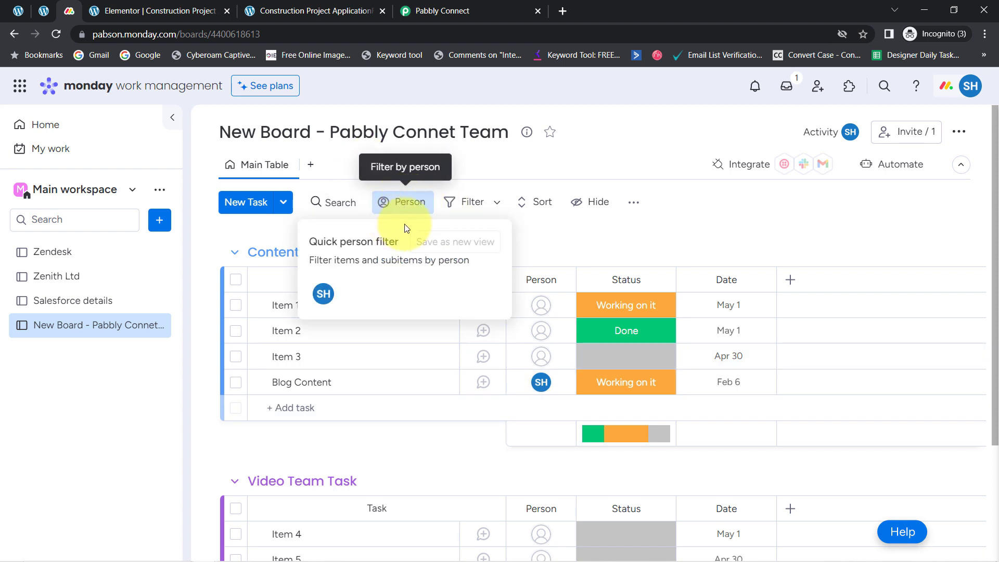
left_click(321, 295)
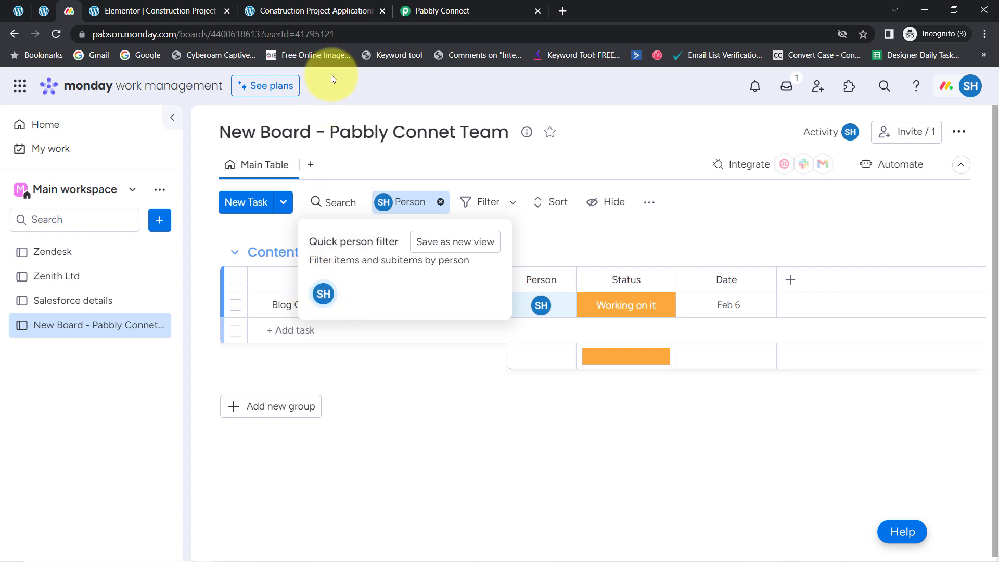
left_click_drag(352, 38, 294, 36)
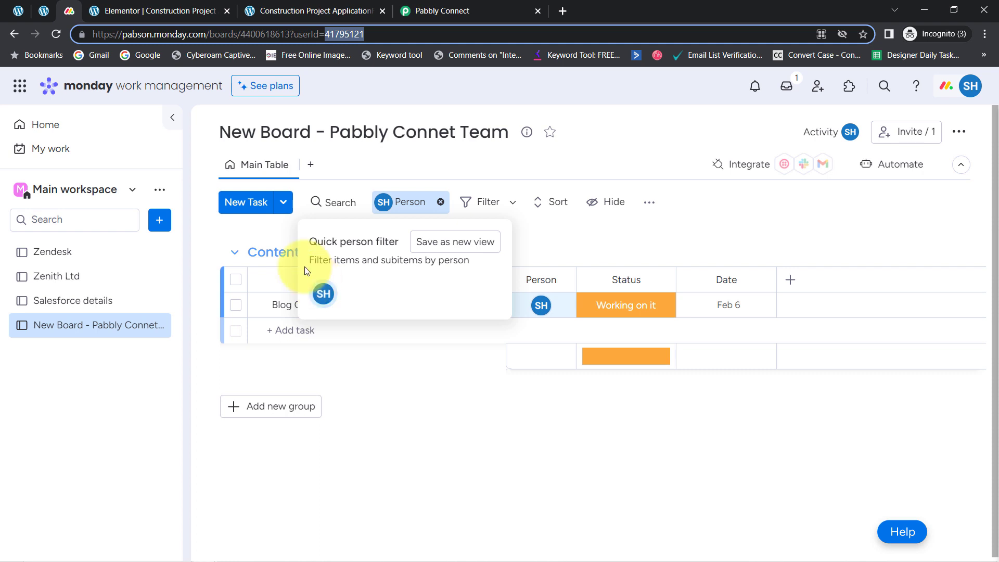
Step: Return to Pabbly Connect and paste the copied user ID into the Person (Person ID) field
left_click(421, 10)
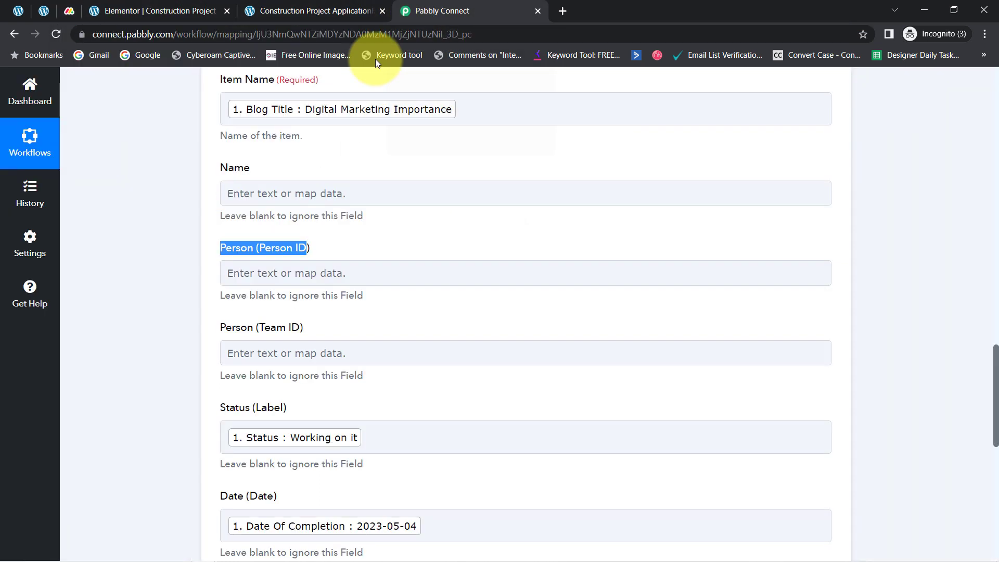
left_click(244, 268)
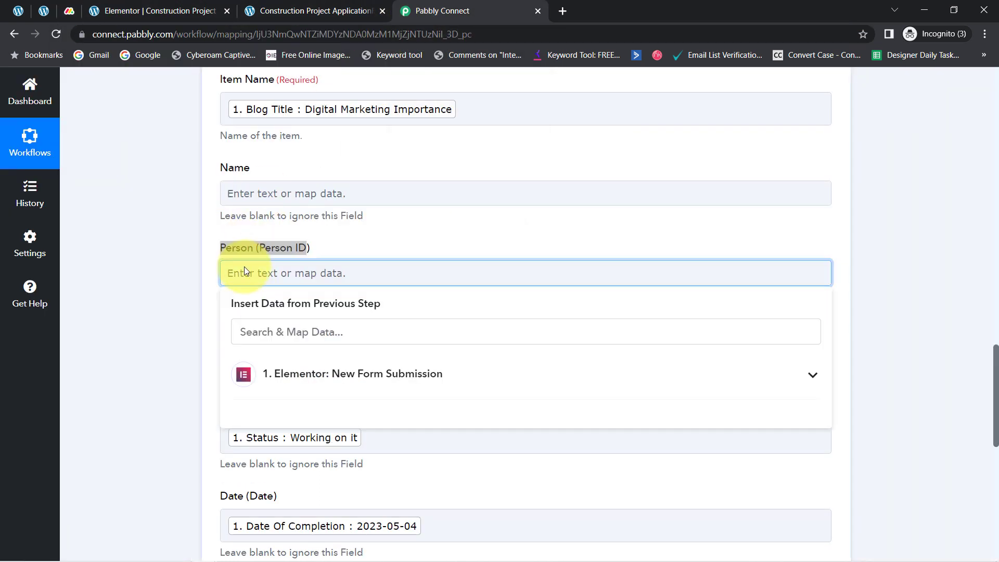
type("41795121")
left_click(175, 257)
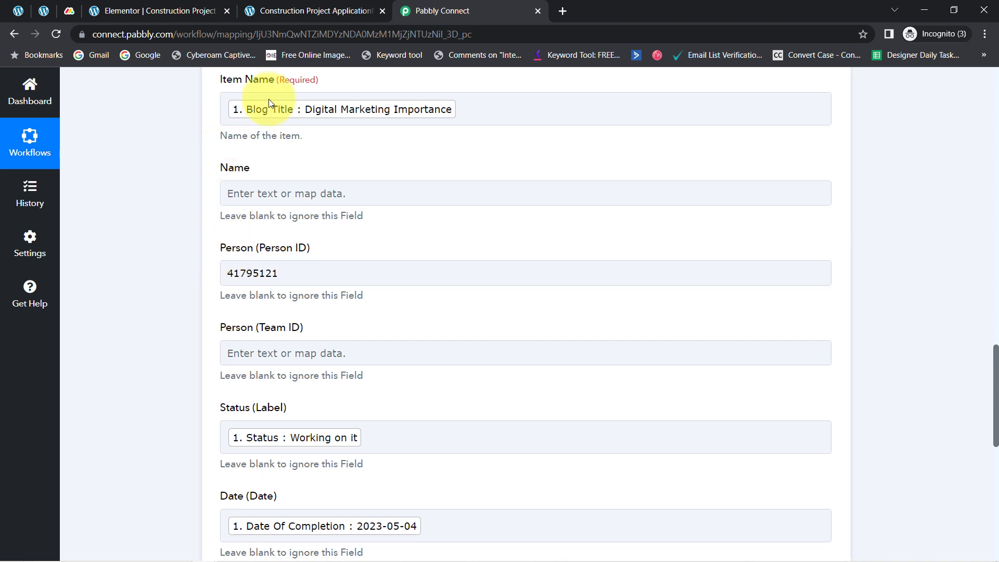
left_click(314, 98)
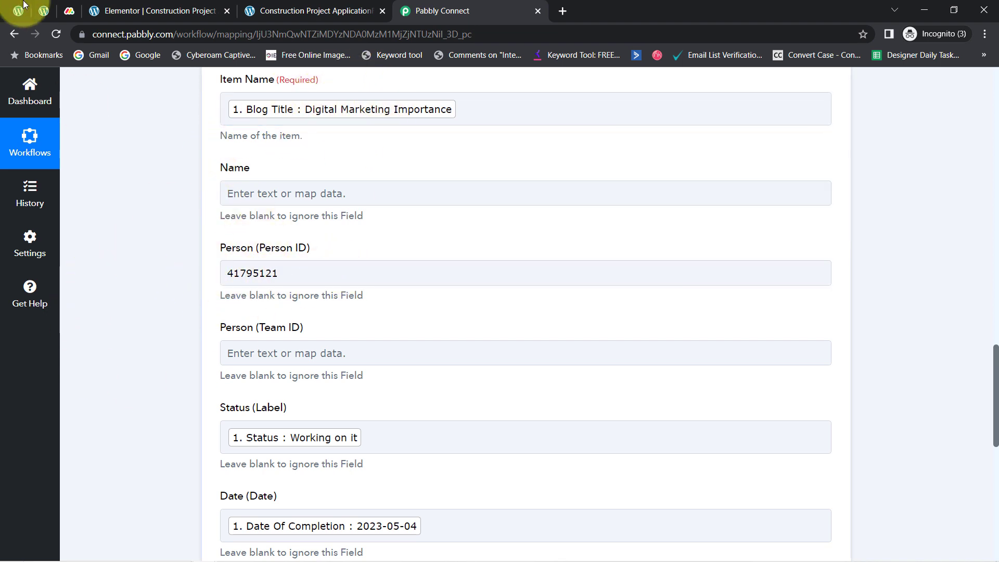
Step: Check the Monday.com board's existing items, then save the Create Item action in Pabbly Connect and send a test request
left_click(69, 11)
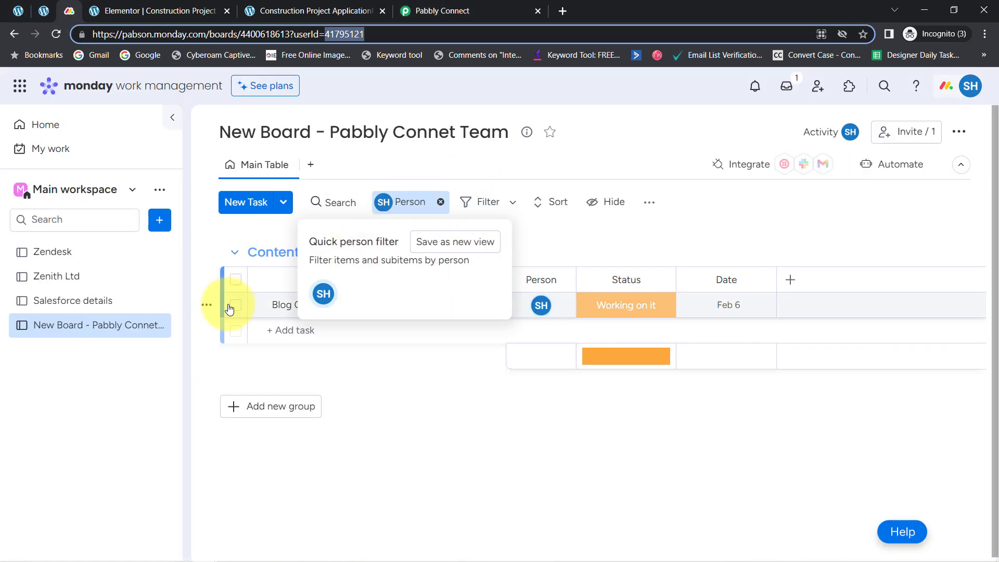
left_click(443, 11)
scroll(120, 425, "down", 7)
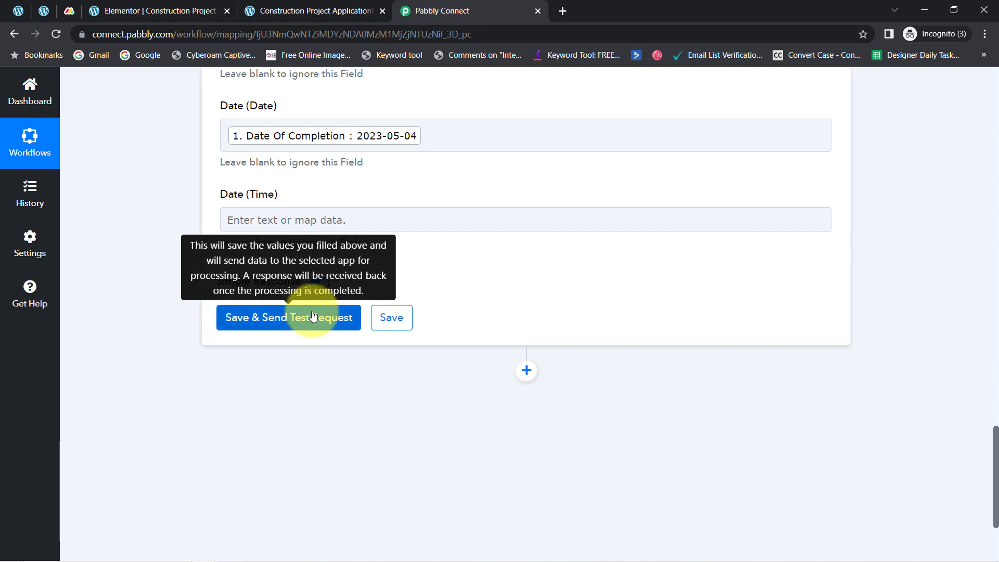
left_click(312, 317)
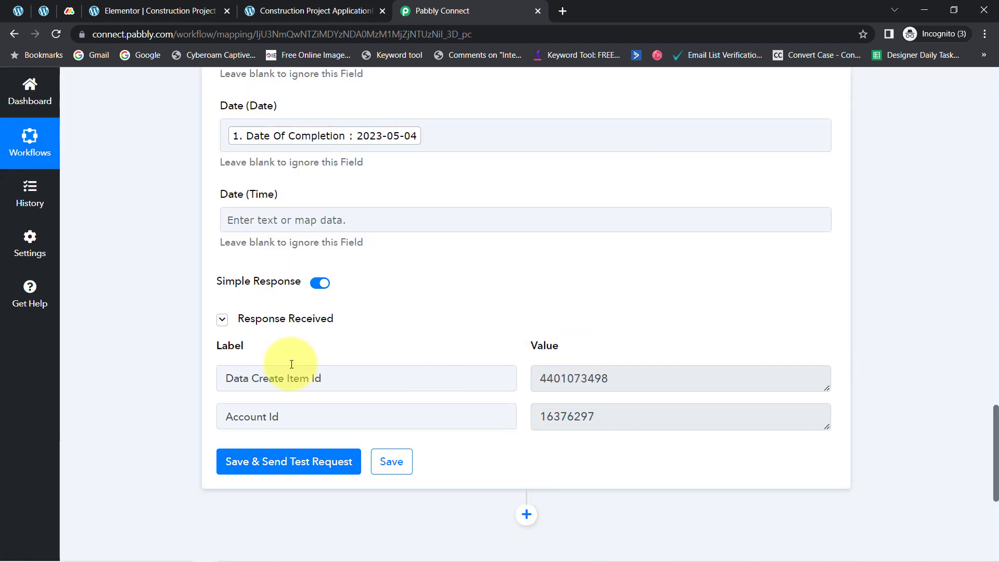
Step: Check the new item's task name, person, status and date on the Monday.com board, and look back at the Elementor form
left_click(69, 11)
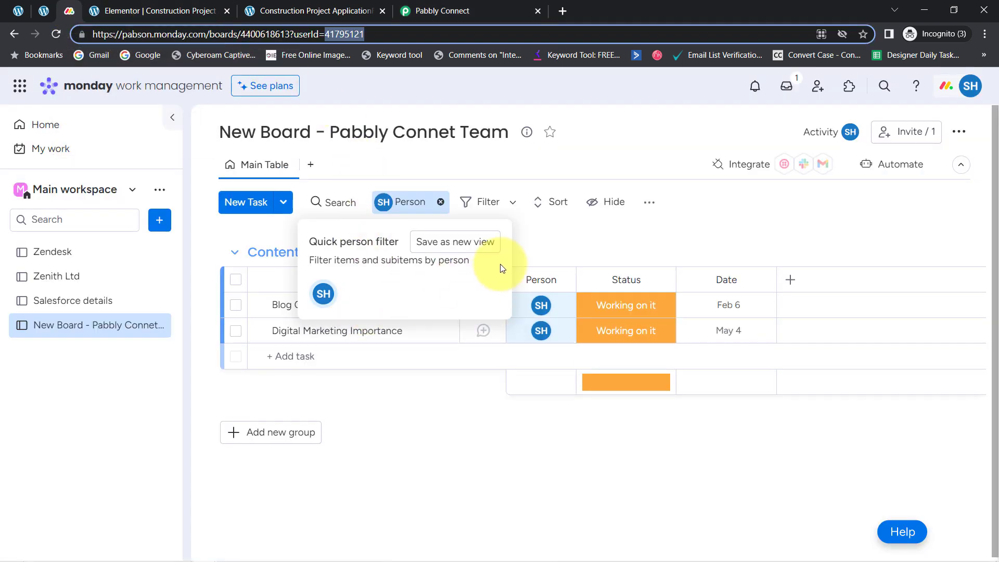
left_click(569, 241)
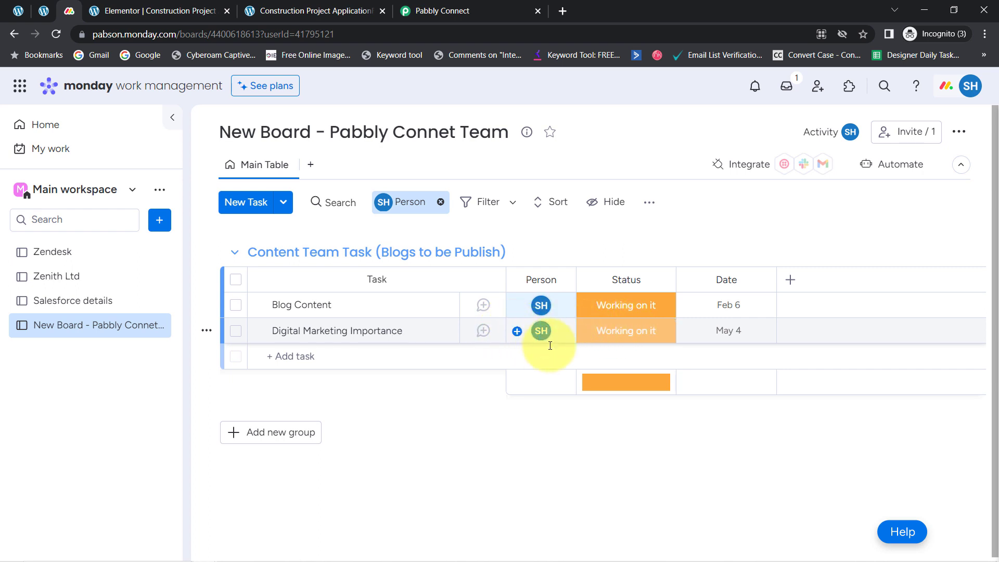
mouse_move(543, 344)
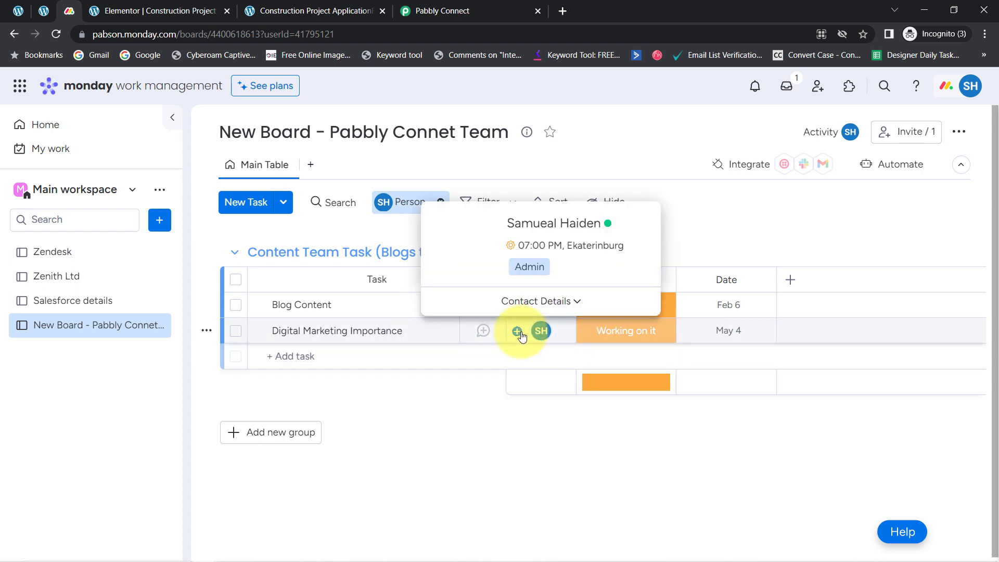
left_click(262, 5)
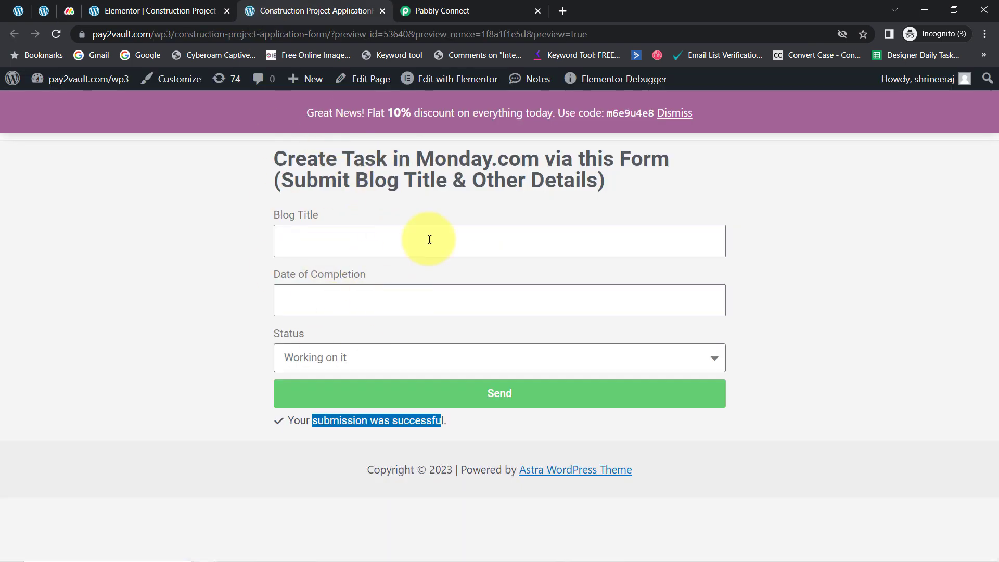
left_click(69, 11)
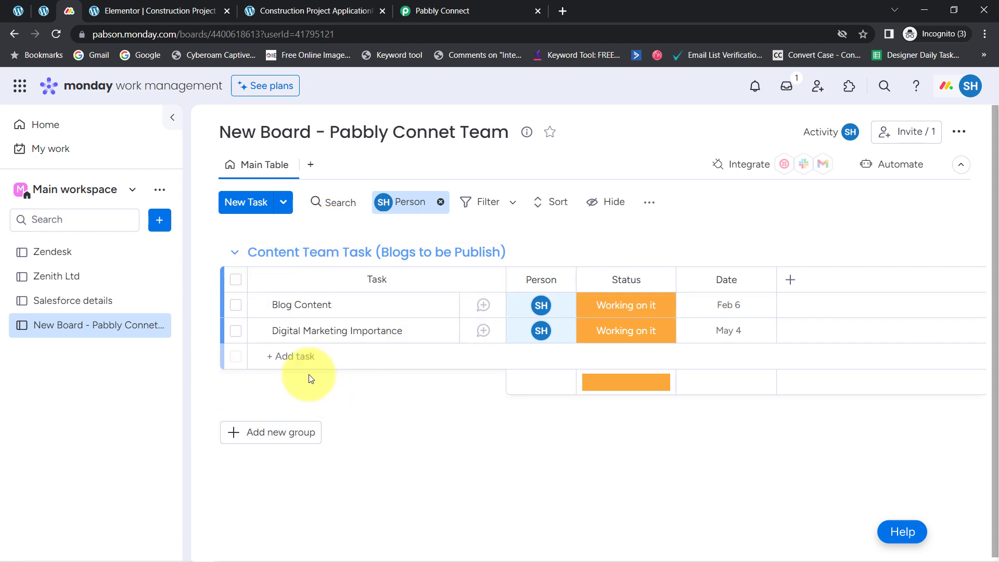
Step: Look over the live Elementor form's heading, switch to Pabbly Connect and collapse the Elementor New Form Submission trigger
left_click(285, 8)
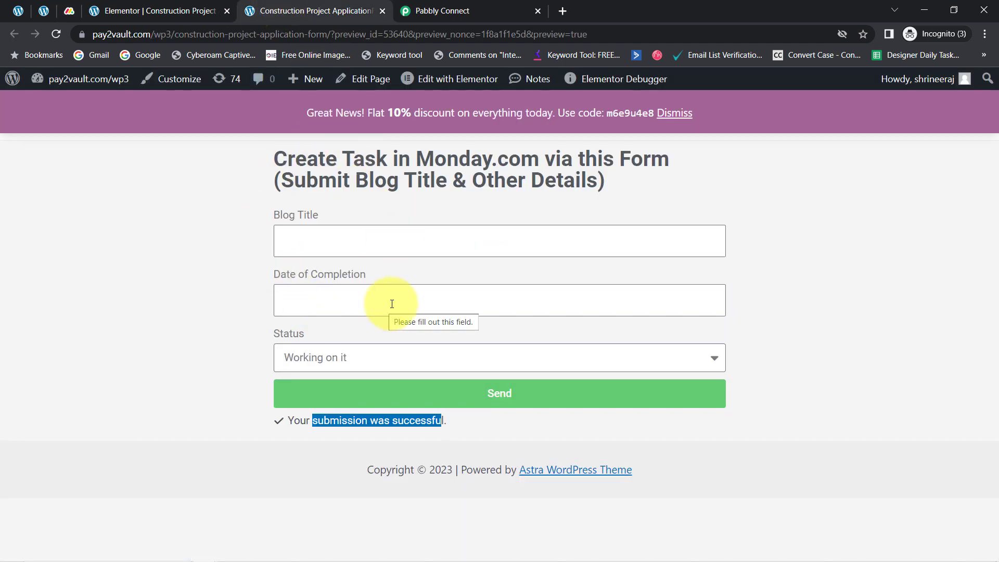
left_click_drag(287, 156, 454, 184)
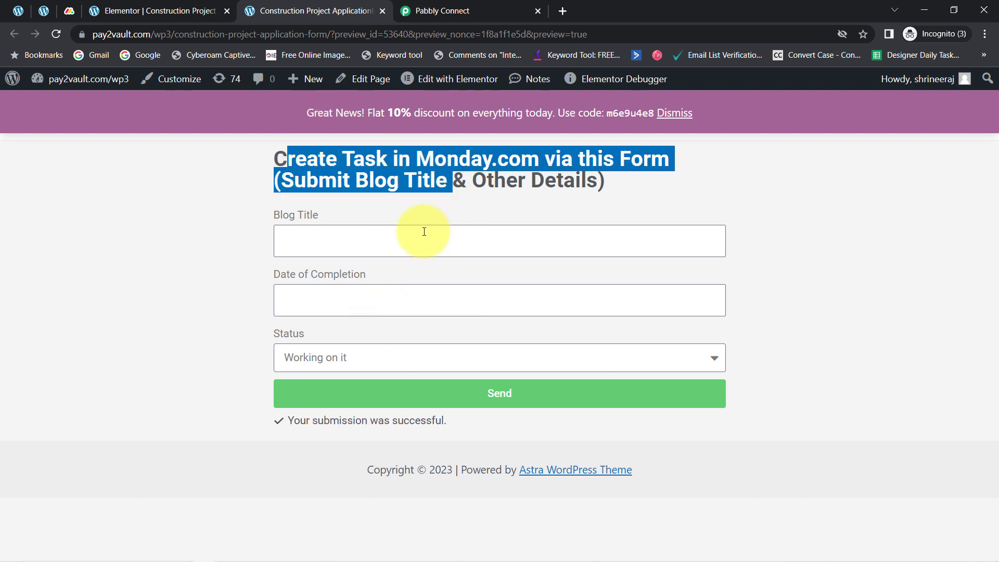
left_click(437, 7)
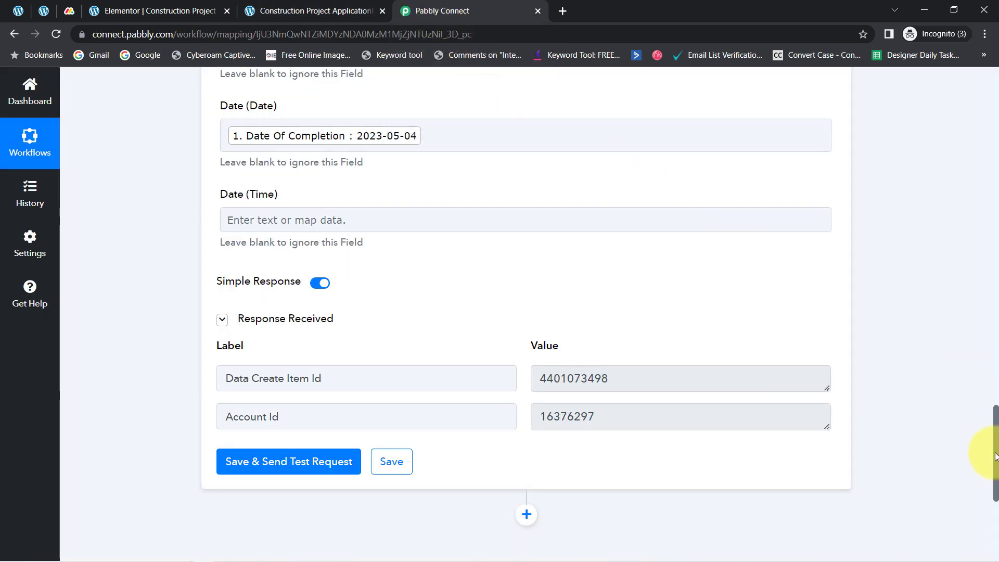
left_click_drag(997, 458, 984, 116)
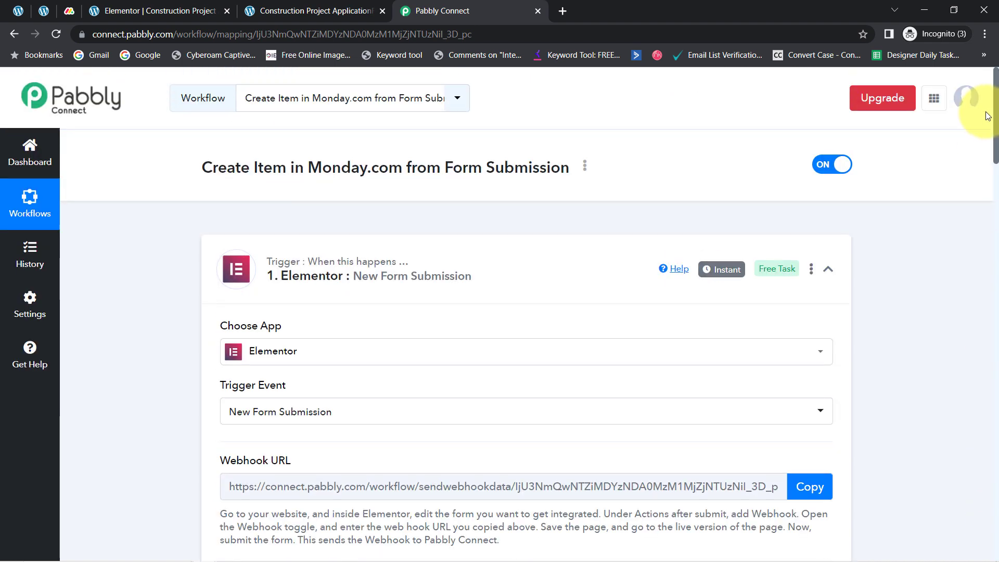
left_click(508, 261)
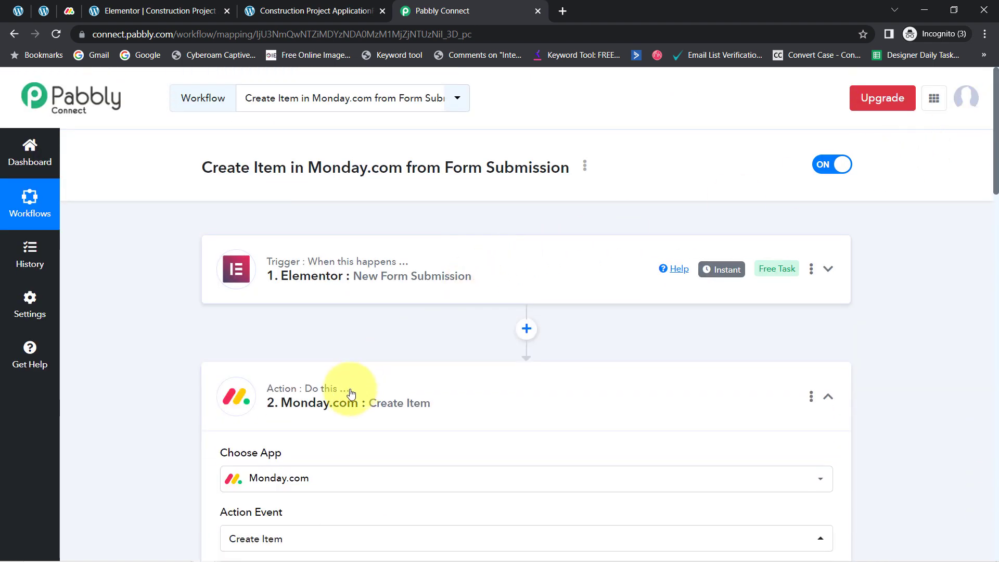
Step: Review the Monday.com Create Item action's field mappings, especially Item Name, Person (Person ID), Status and Date
mouse_move(343, 397)
left_click_drag(996, 189, 996, 370)
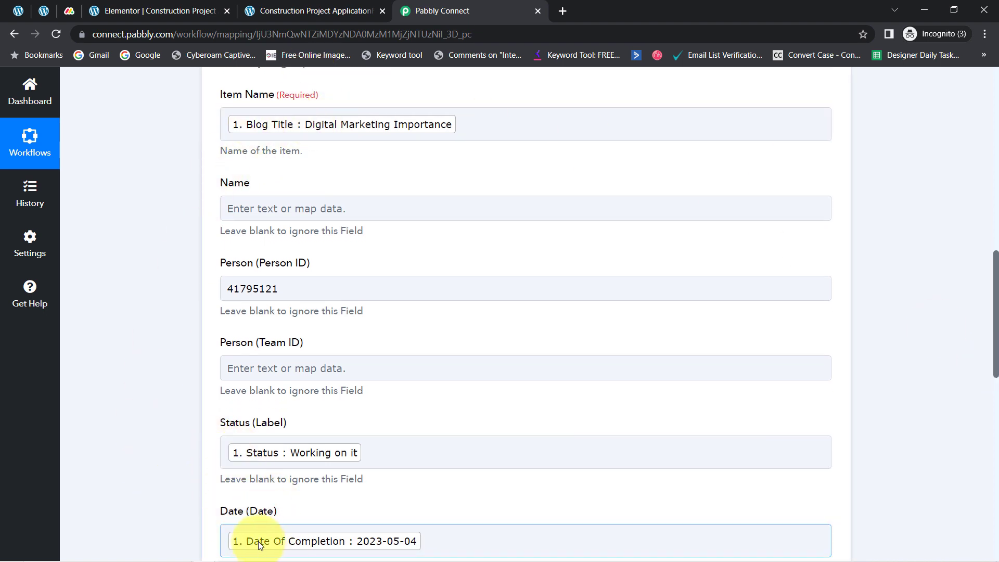
left_click(244, 288)
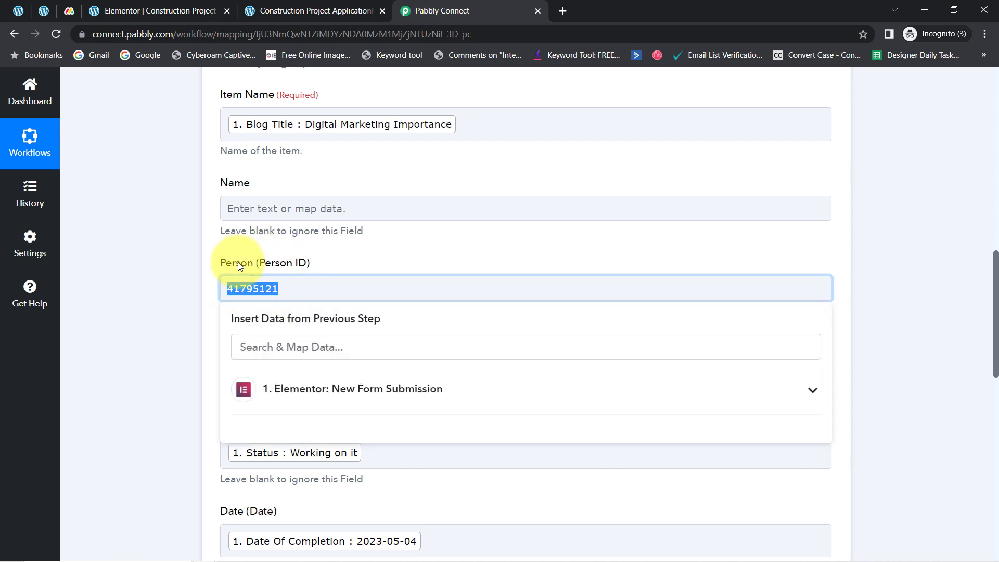
left_click(174, 286)
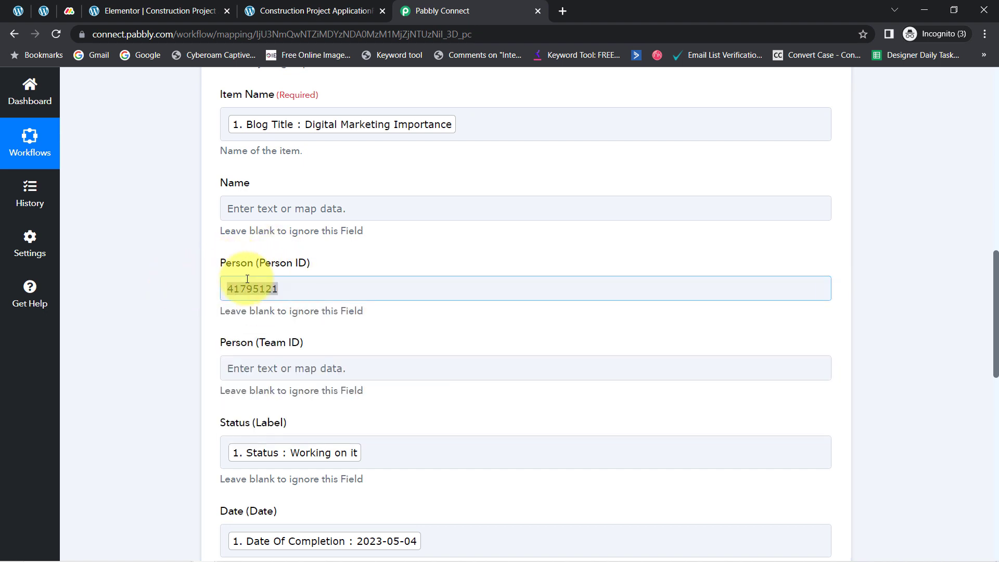
left_click(196, 295)
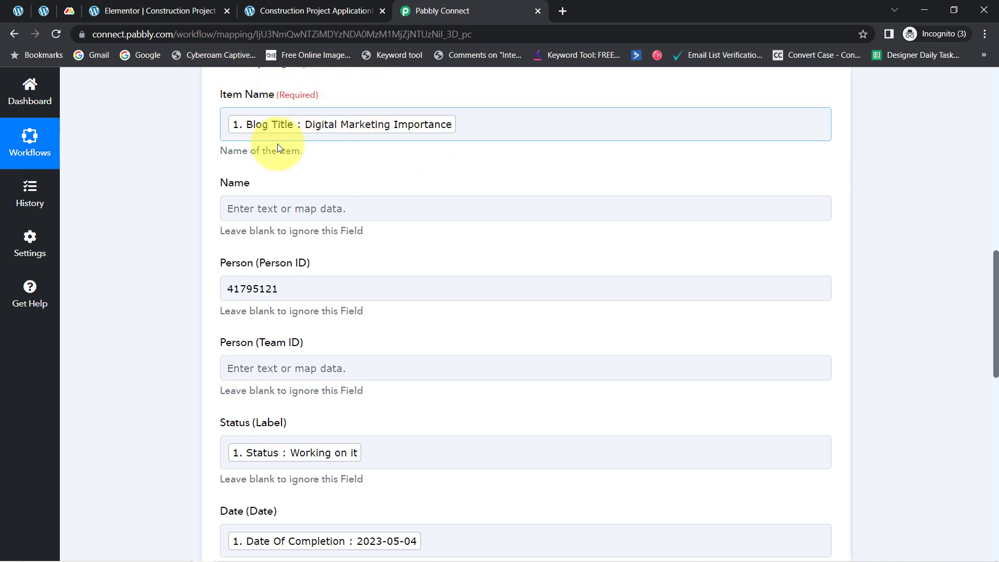
double_click(248, 288)
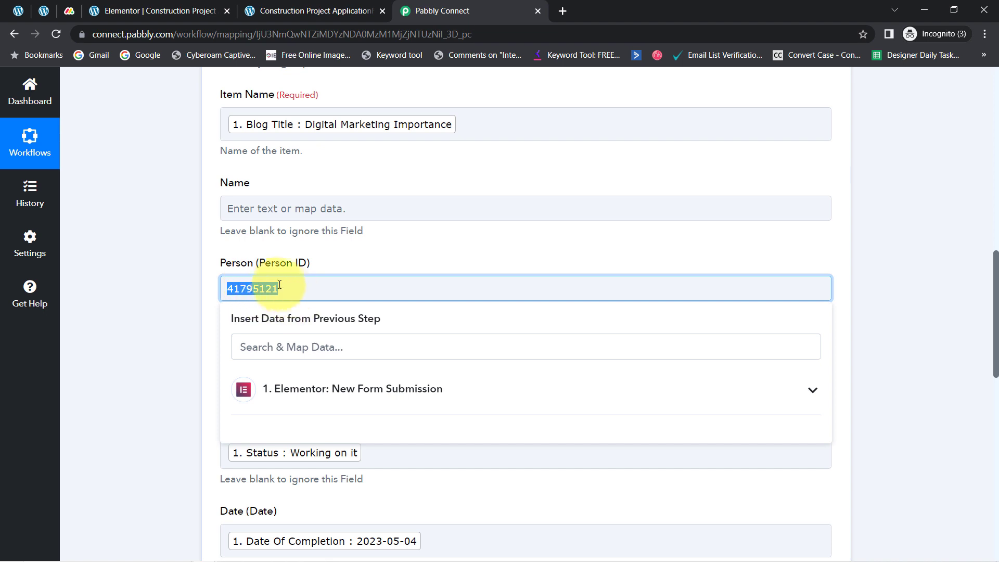
left_click(185, 319)
double_click(242, 295)
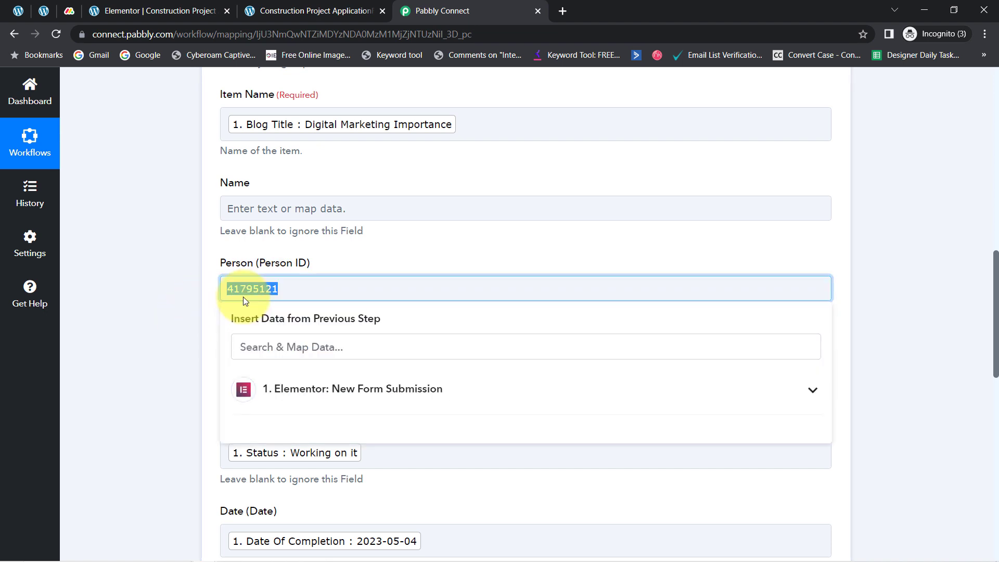
scroll(243, 296, "down", 1)
left_click_drag(280, 276, 235, 275)
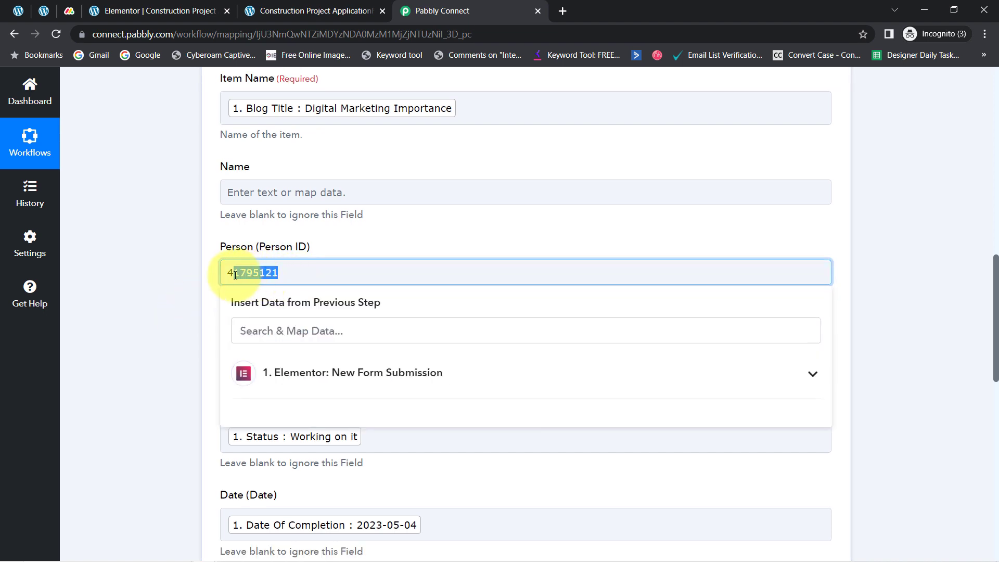
Step: Look over the Monday.com board and the Elementor form editor, and examine the live form's heading and Status options
left_click(69, 11)
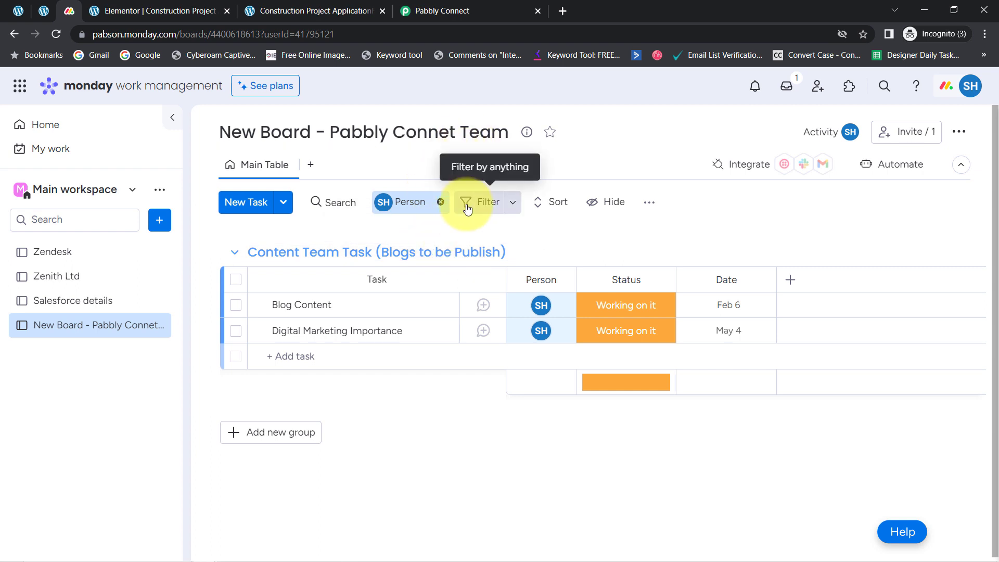
left_click(136, 10)
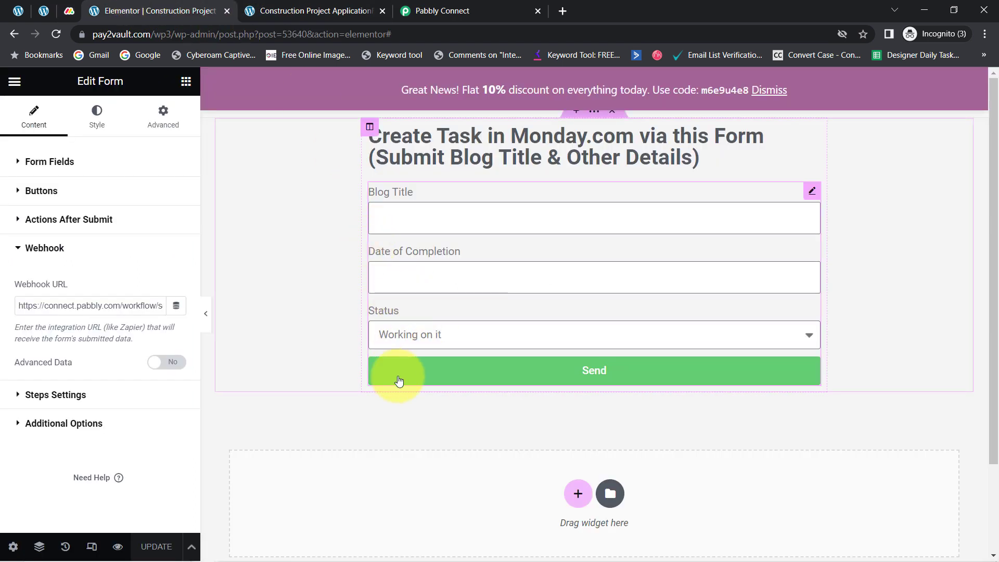
left_click(307, 11)
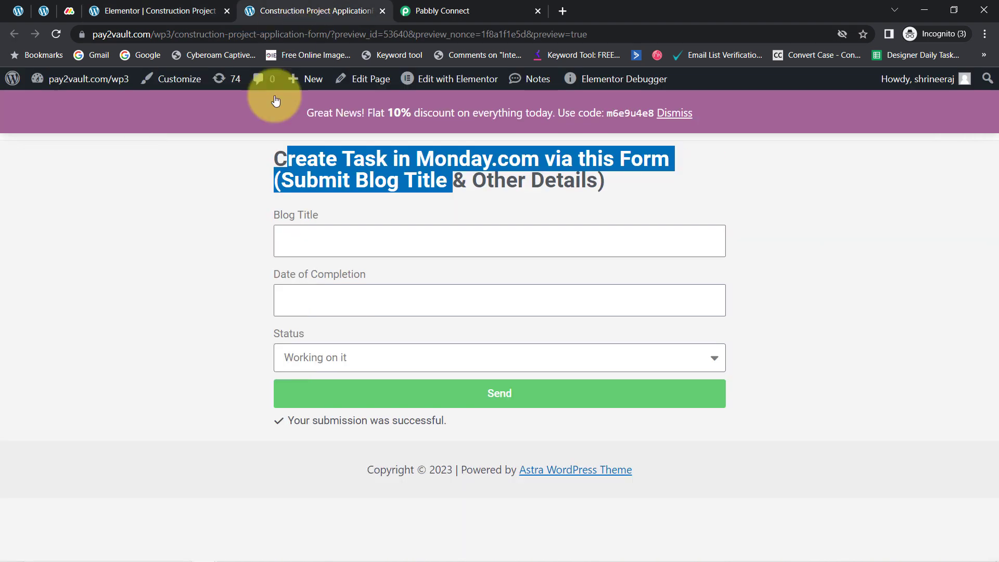
left_click(297, 359)
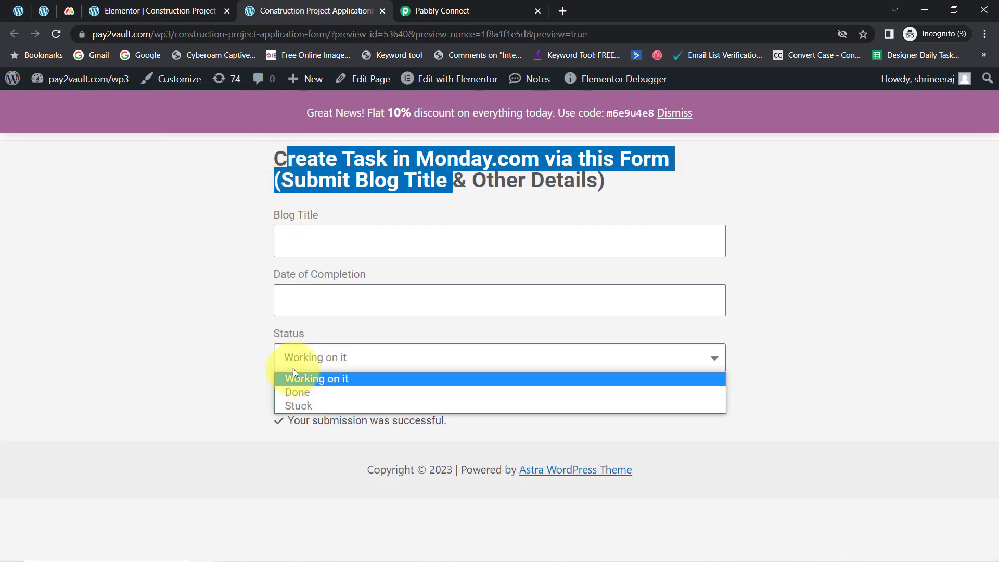
left_click(249, 338)
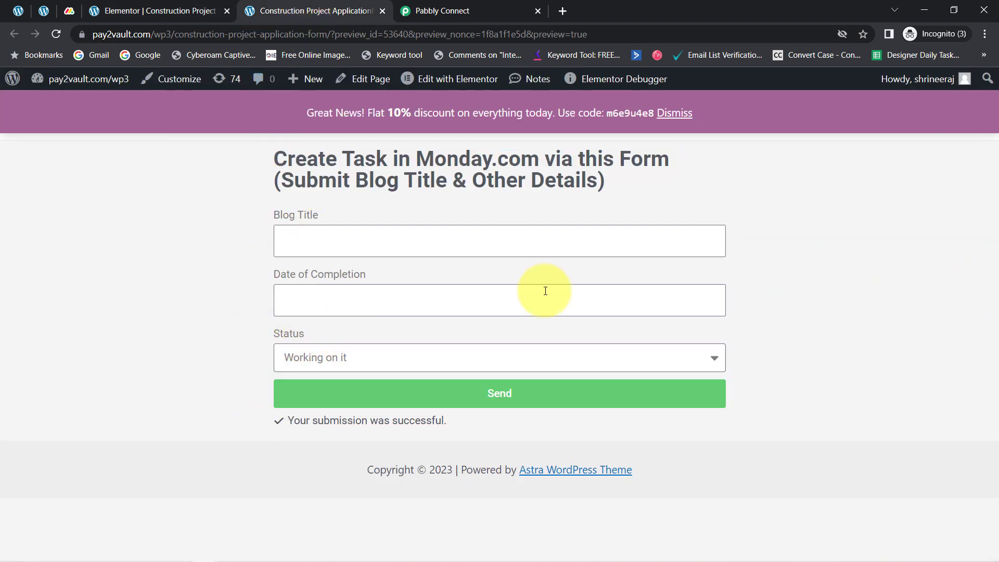
left_click_drag(294, 160, 505, 183)
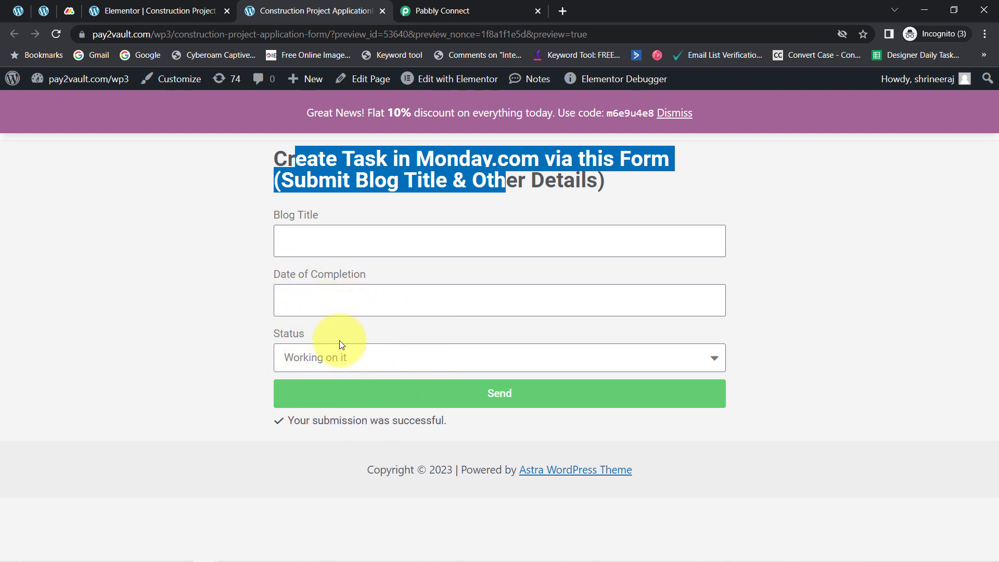
Step: Return to Pabbly Connect and collapse the Monday.com Create Item action
left_click(443, 11)
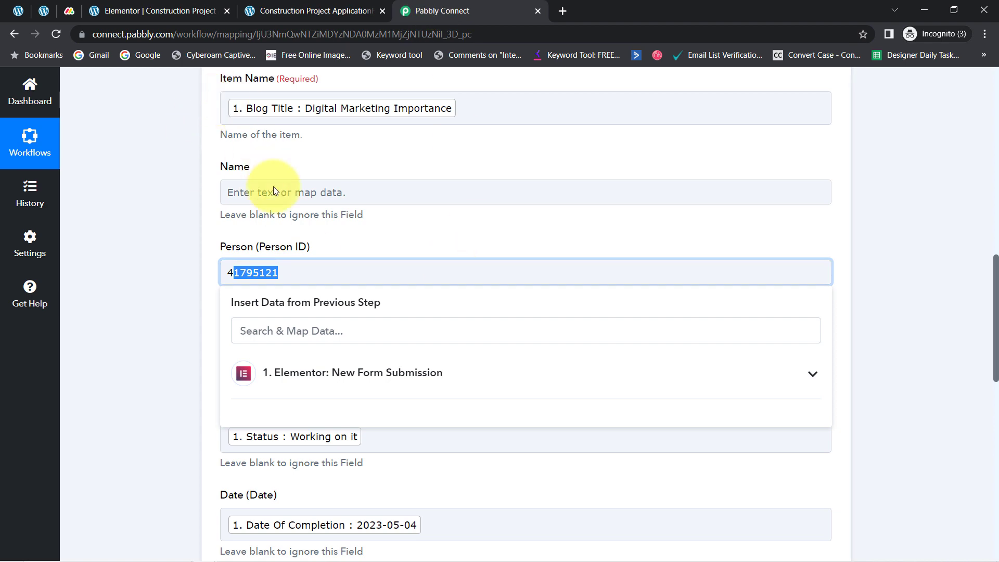
left_click_drag(995, 377, 993, 101)
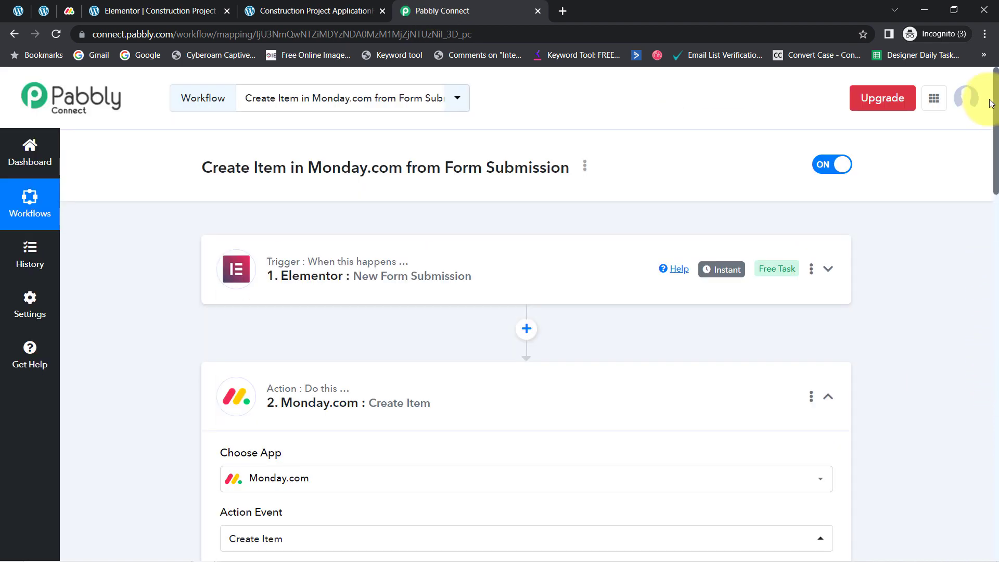
left_click(283, 395)
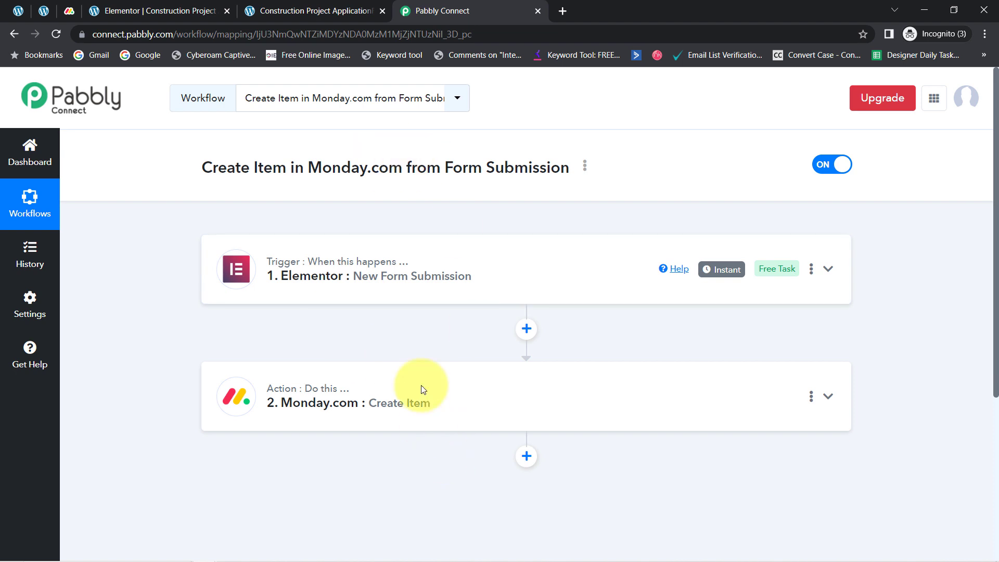
Step: Copy the share link of the Create Item in Monday.com from Form Submission workflow and close the sharing dialog
left_click(585, 166)
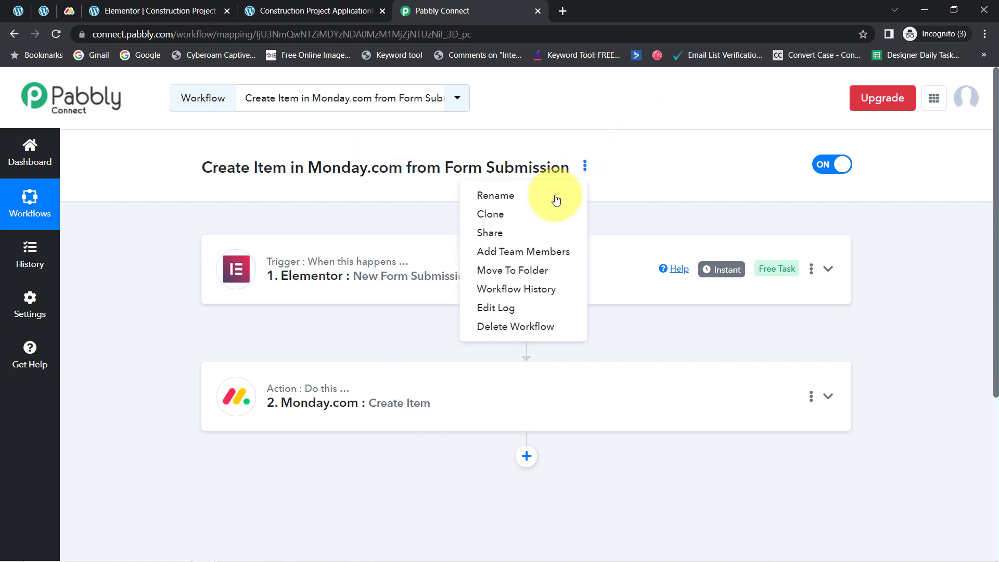
left_click(498, 238)
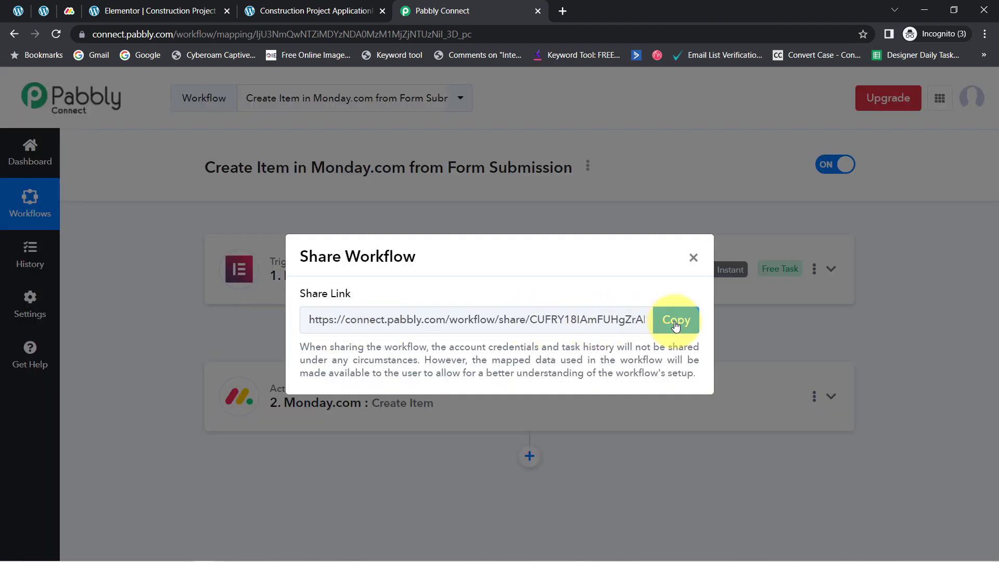
left_click(676, 324)
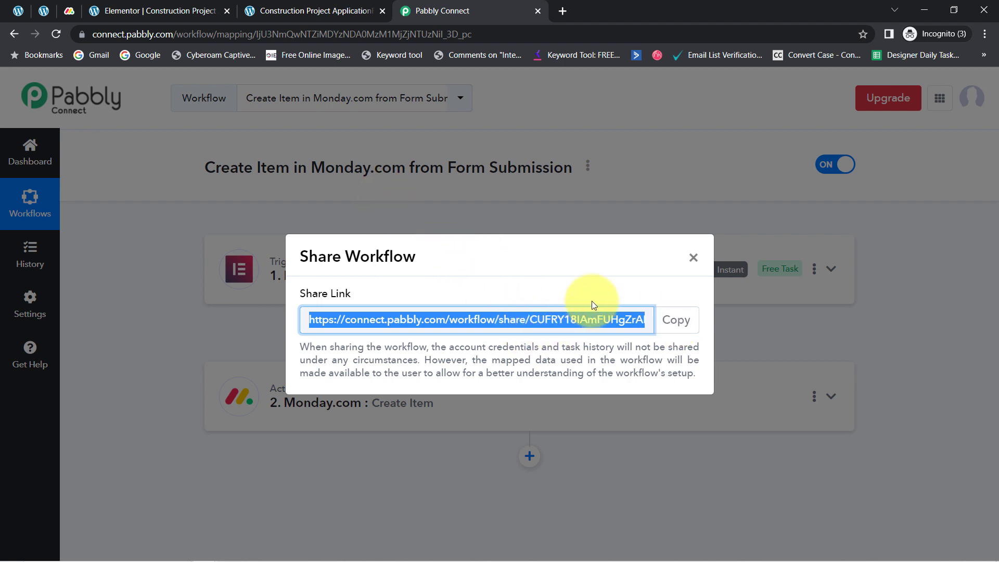
left_click(695, 258)
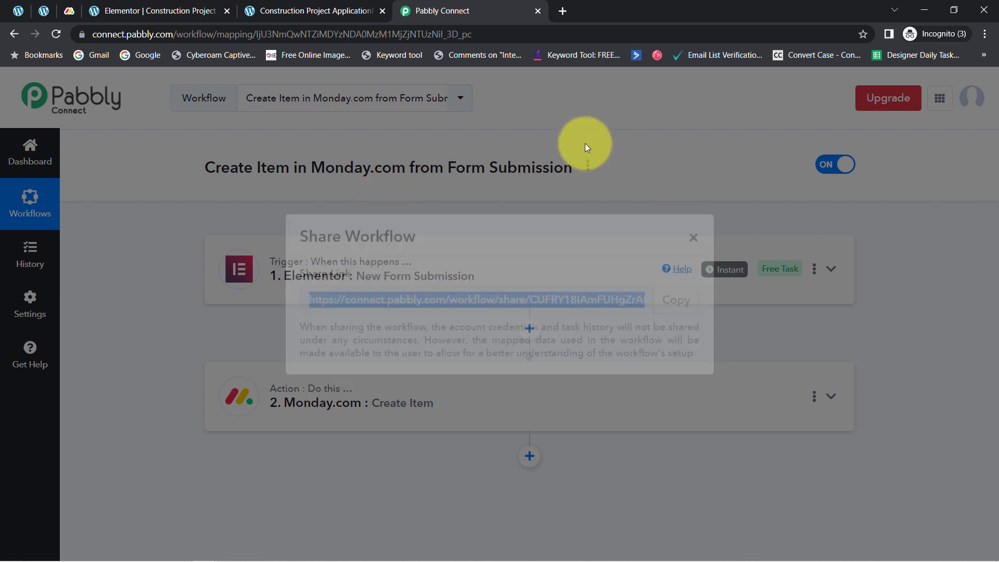